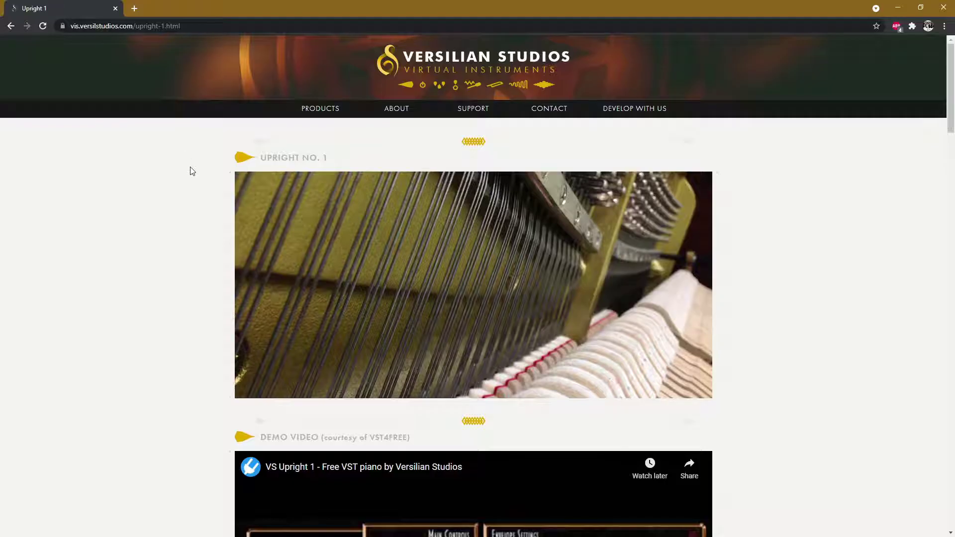
Step: Scroll the Upright 1 page past the demo video to the Product Info, Key Stats and download buttons
scroll(189, 170, "down", 3)
scroll(171, 163, "down", 3)
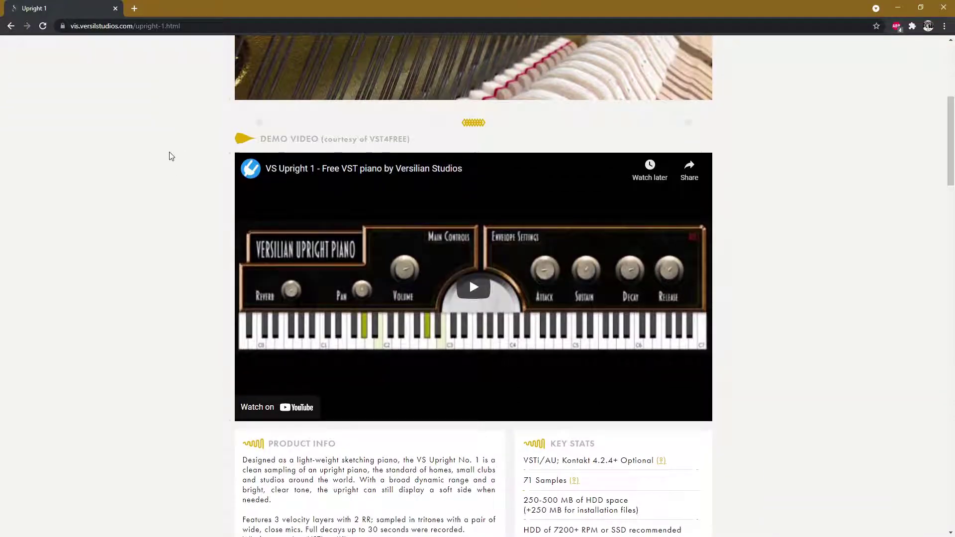
scroll(169, 149, "down", 4)
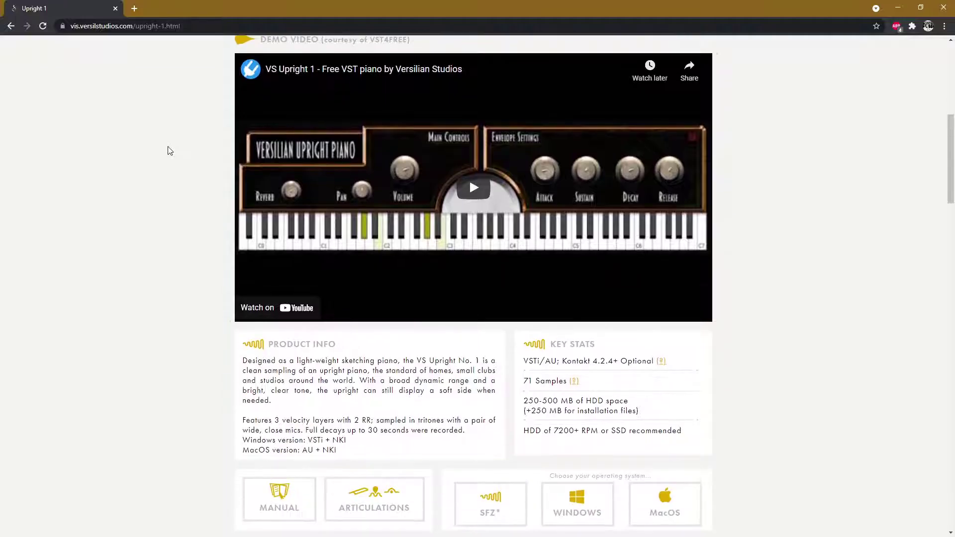
scroll(168, 146, "down", 3)
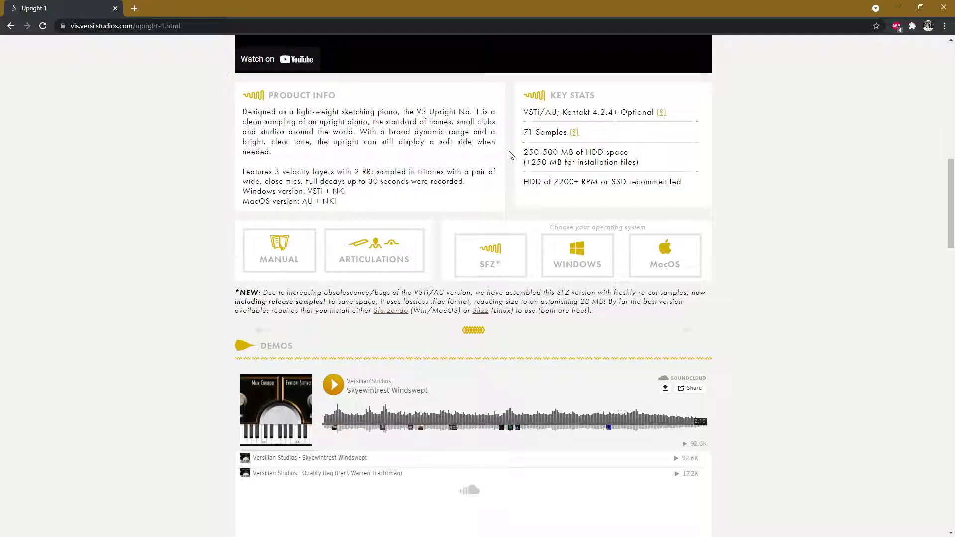
Step: Download the SFZ* version as VSUpright1_SFZ.zip into the Installation Tutorial folder
left_click(499, 255)
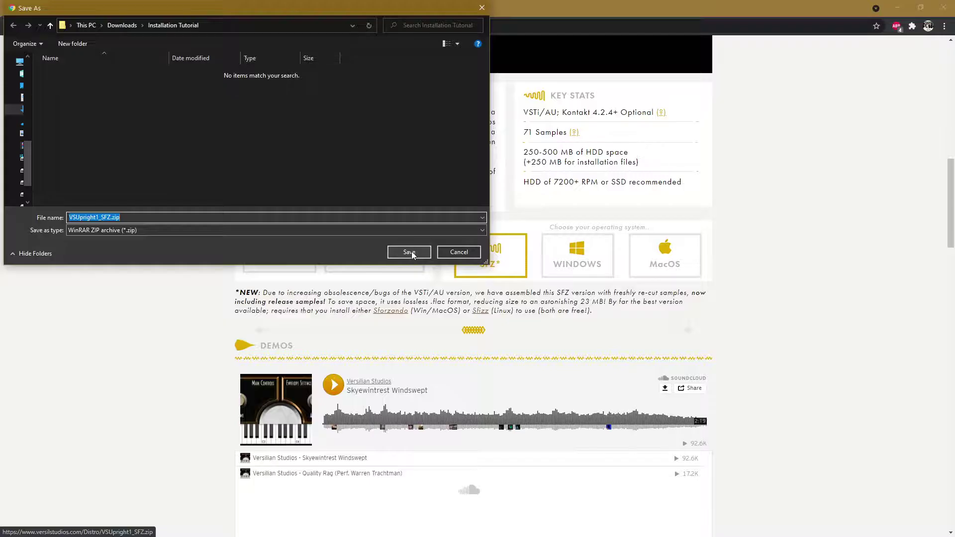
left_click(409, 252)
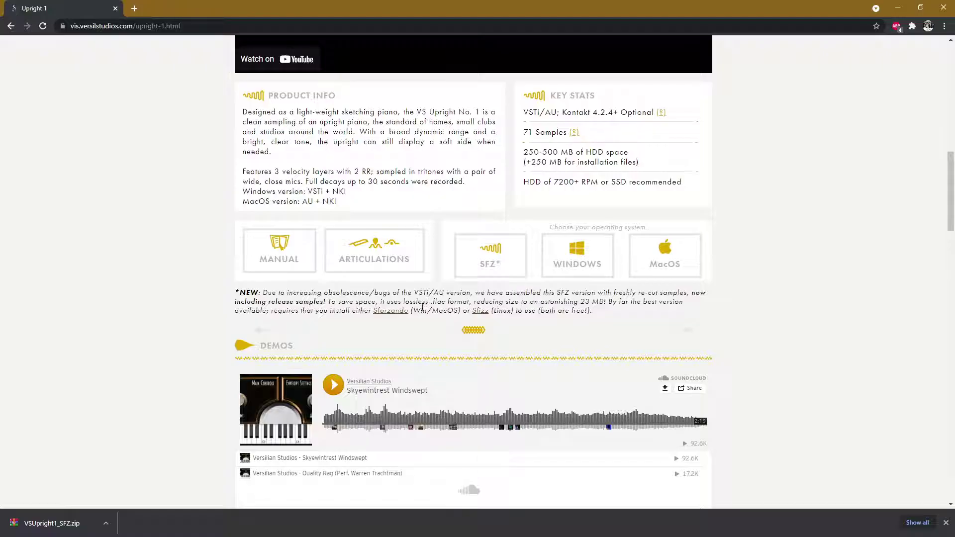
Step: Open the Sforzando and Sfizz links each in a new browser tab
right_click(395, 312)
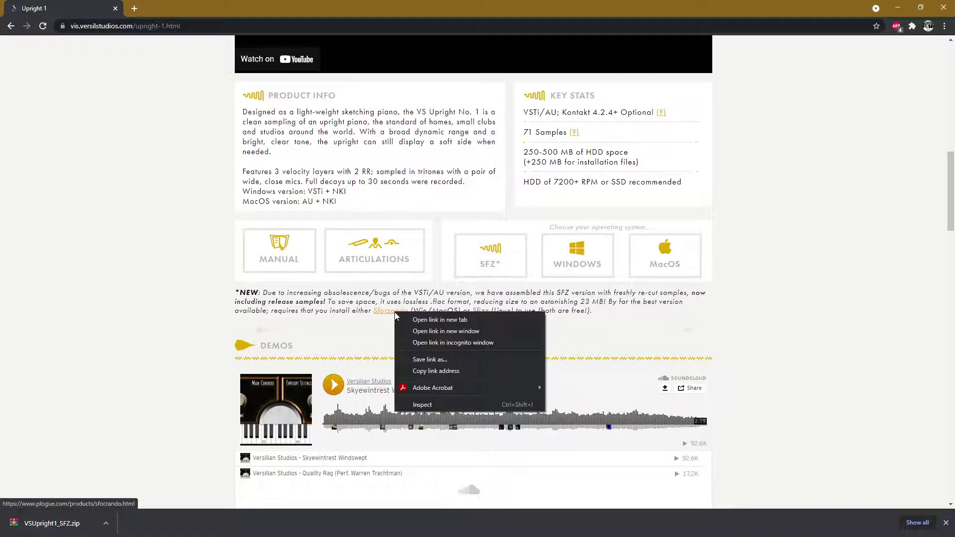
left_click(406, 320)
right_click(480, 311)
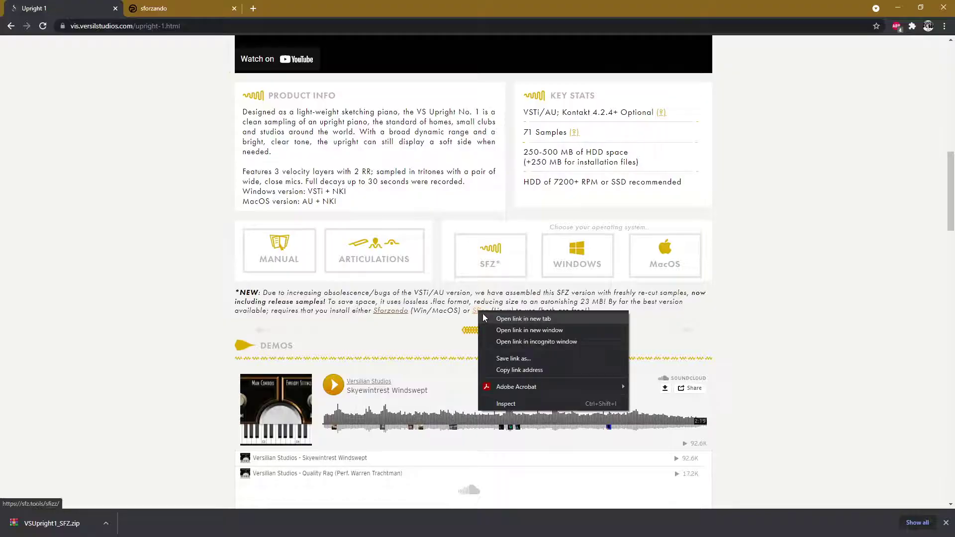
left_click(490, 319)
Step: Look over the sfizz and sforzando pages, finishing on the sforzando product page
left_click(286, 9)
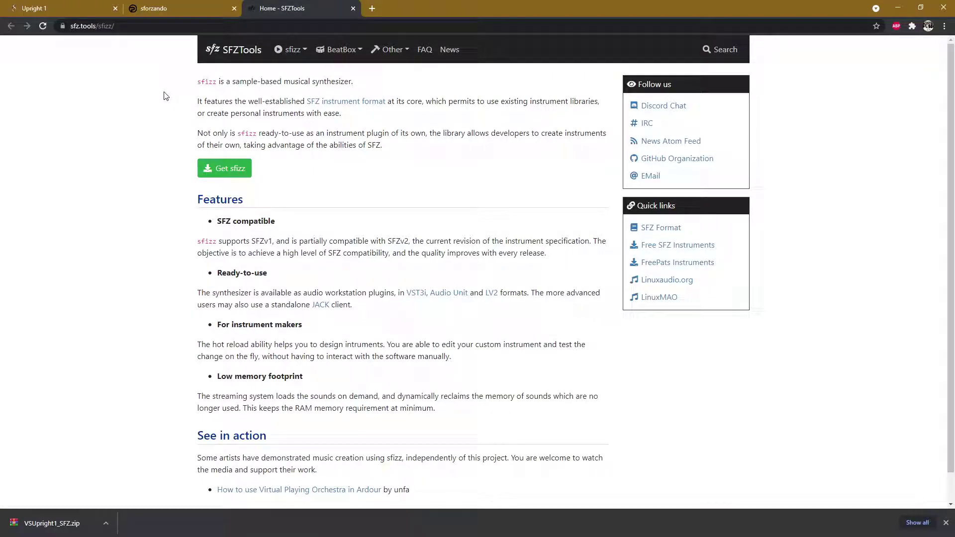
left_click(177, 7)
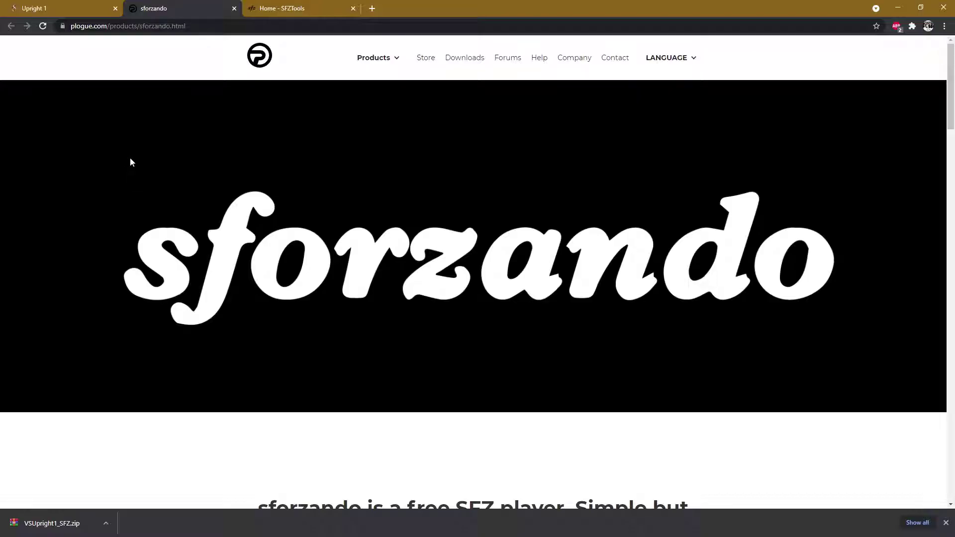
left_click(271, 9)
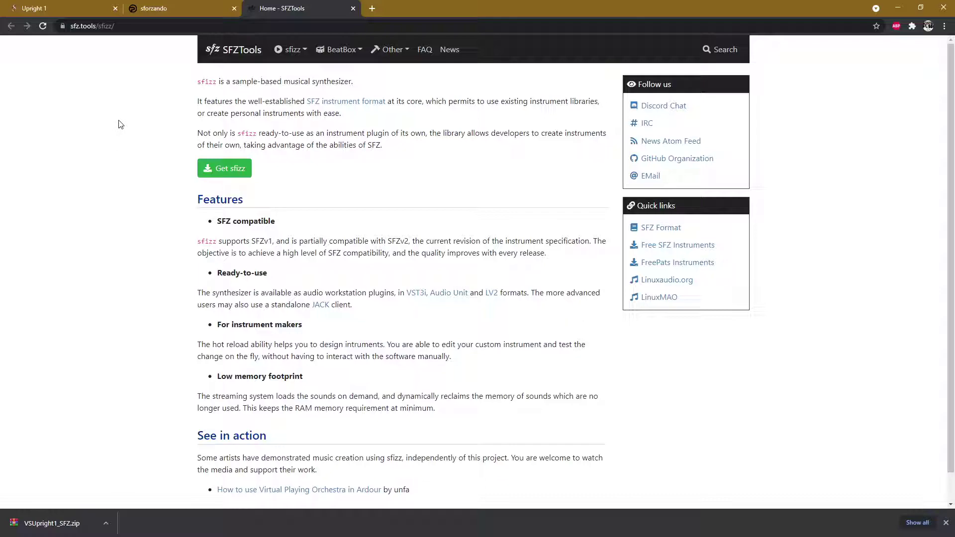
left_click(172, 7)
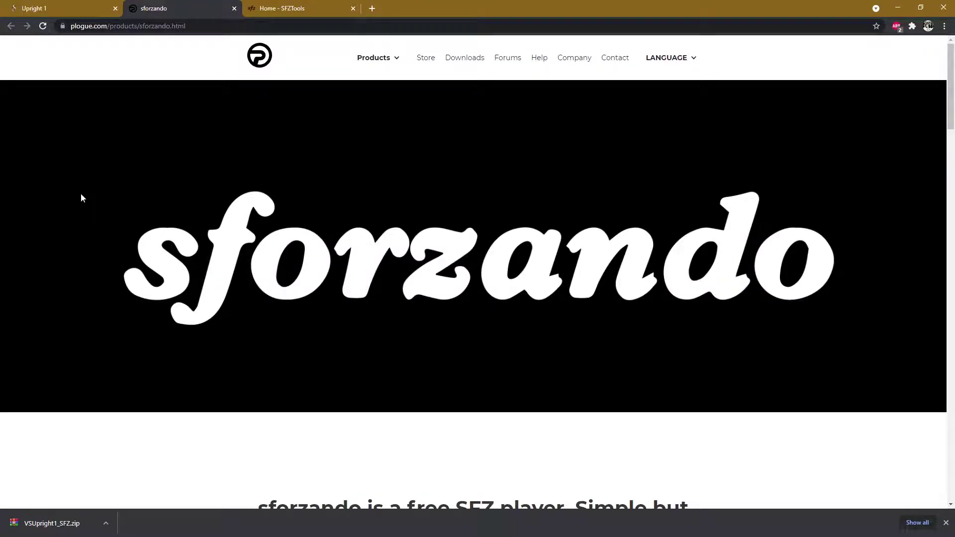
Step: Save the sforzando for Windows installer WIN_sforzando_v1.969.exe, then minimize Chrome
scroll(81, 194, "down", 9)
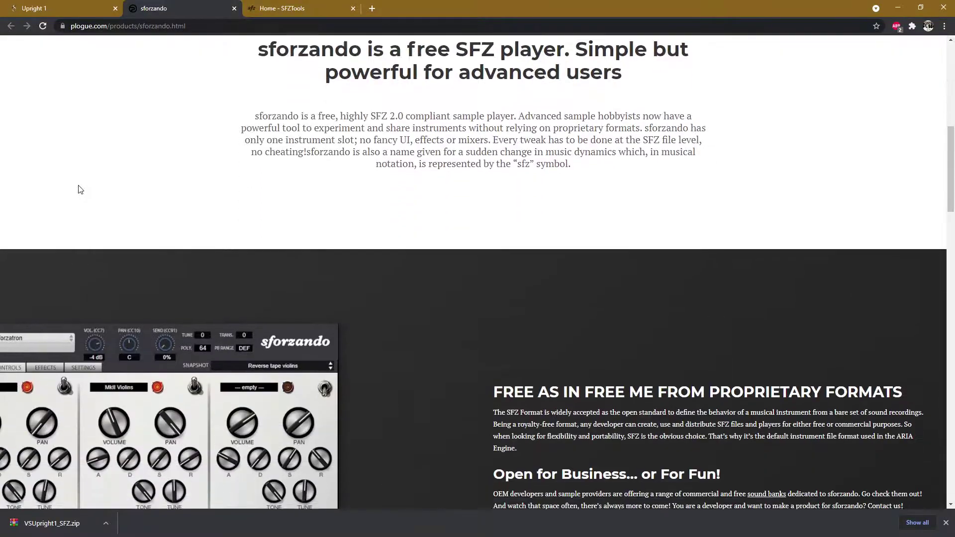
scroll(78, 185, "down", 4)
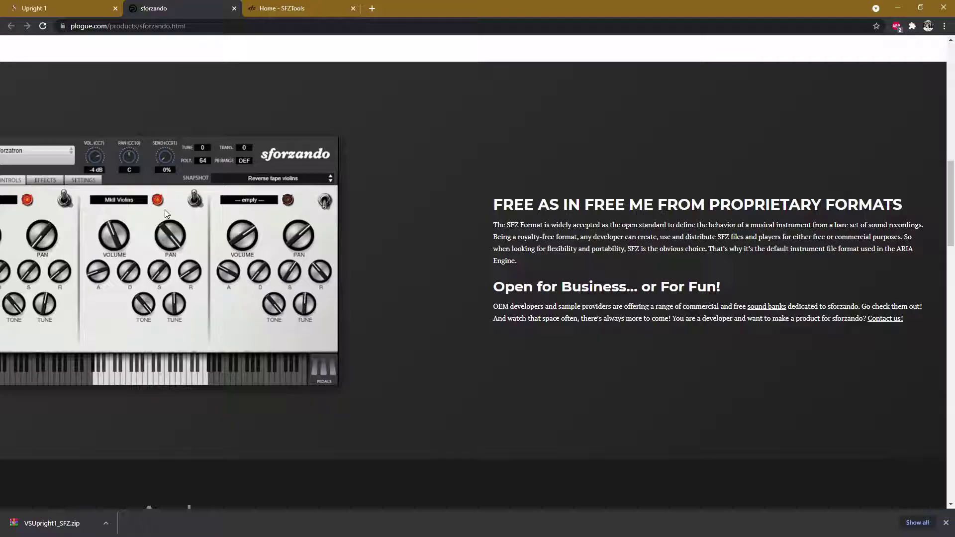
scroll(165, 210, "down", 3)
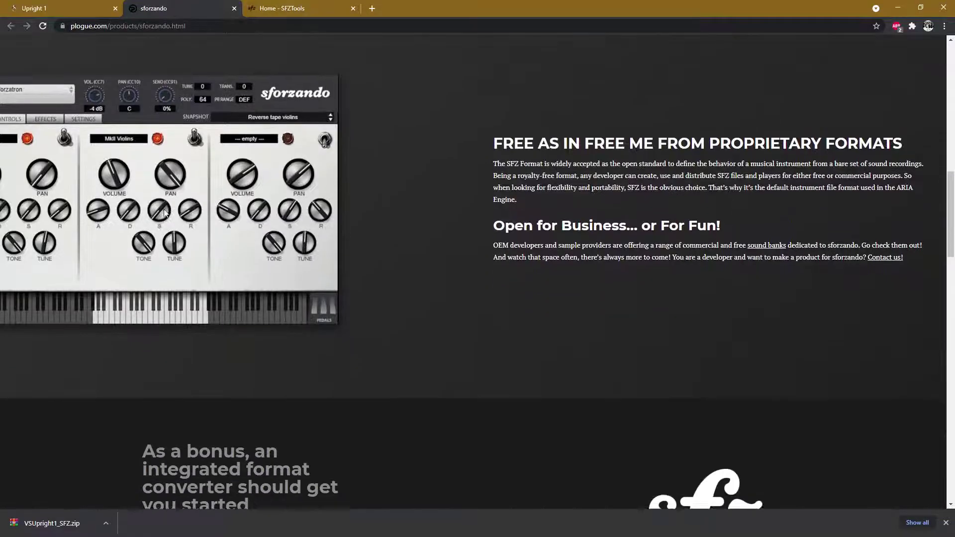
scroll(161, 205, "down", 4)
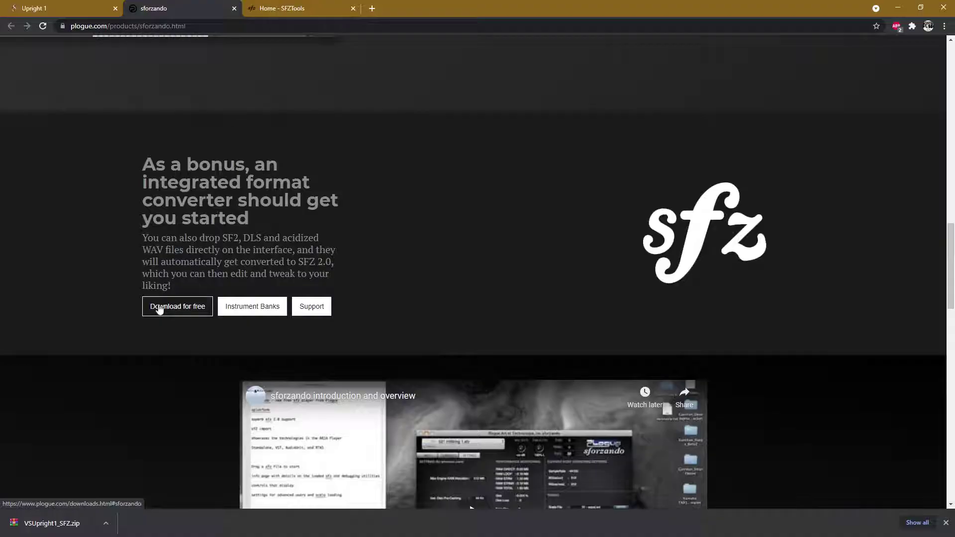
left_click(159, 309)
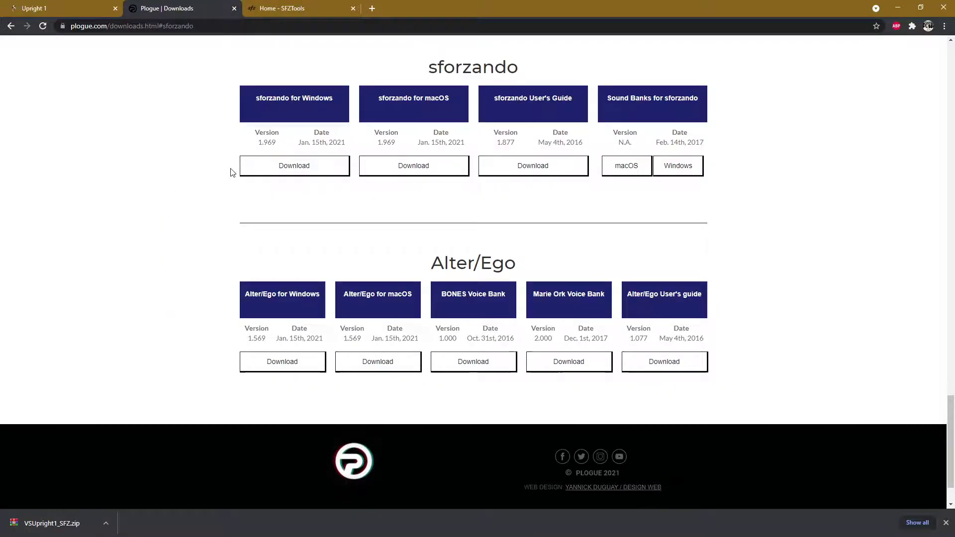
left_click(286, 169)
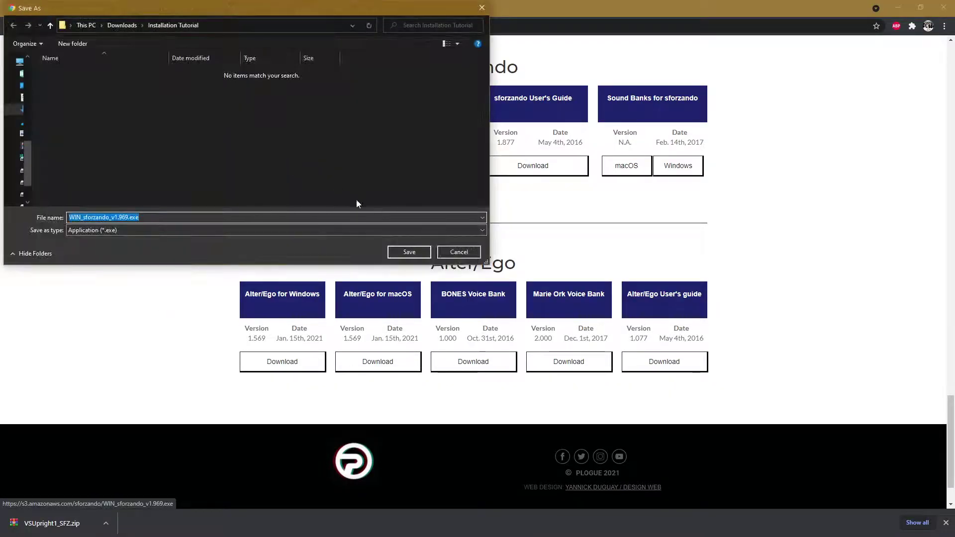
left_click(409, 253)
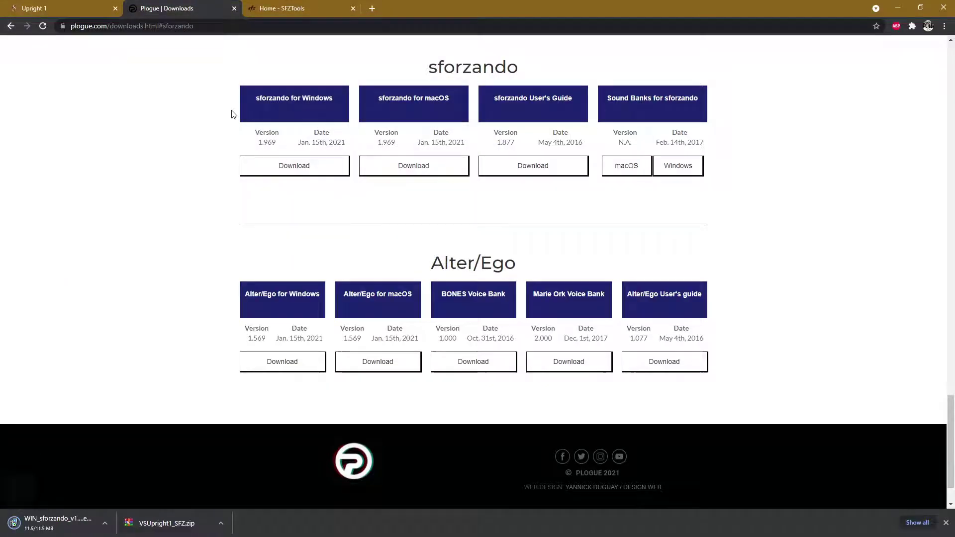
left_click(898, 7)
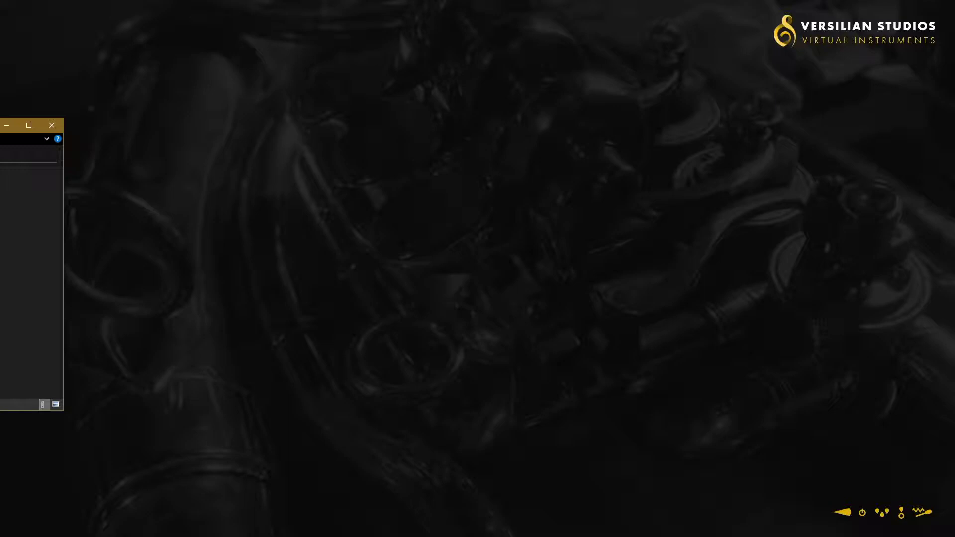
Step: Center the Explorer window and extract VSUpright1_SFZ.zip with Extract to VSUpright1_SFZ\
left_click_drag(0, 133, 483, 118)
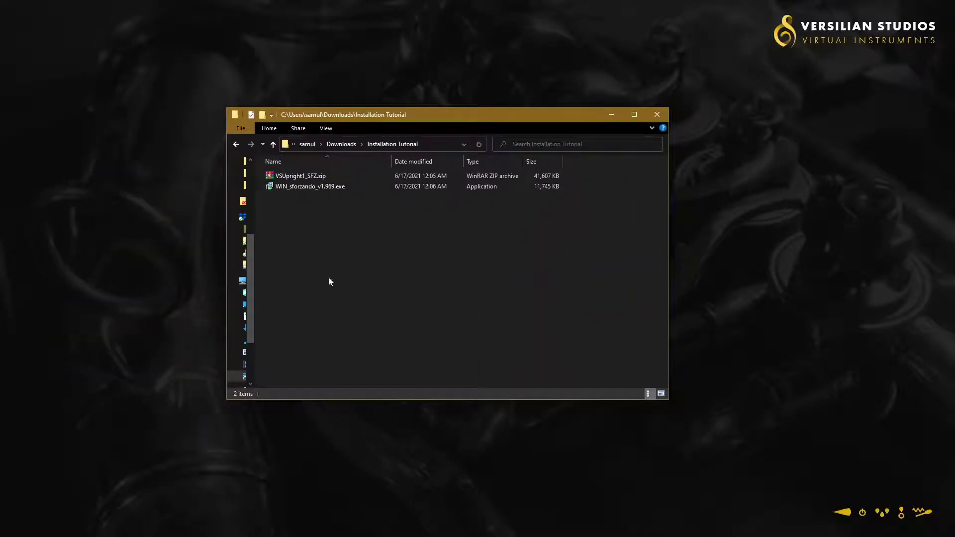
left_click(318, 176)
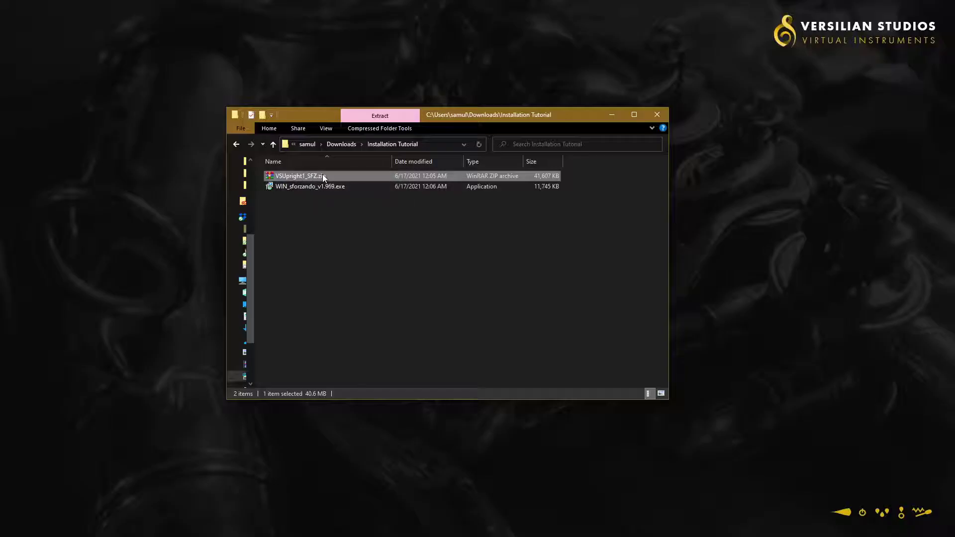
left_click(340, 192)
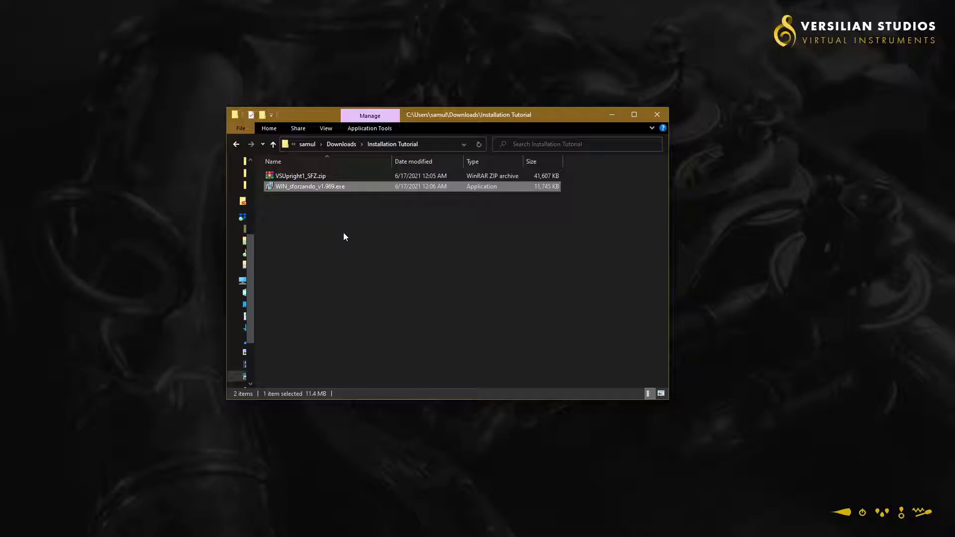
right_click(343, 177)
left_click(315, 175)
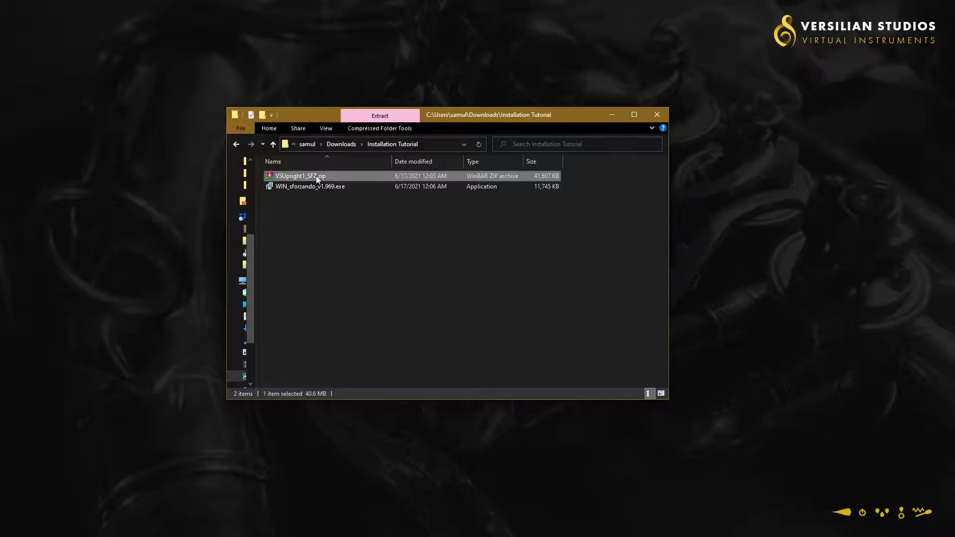
right_click(316, 175)
left_click(413, 240)
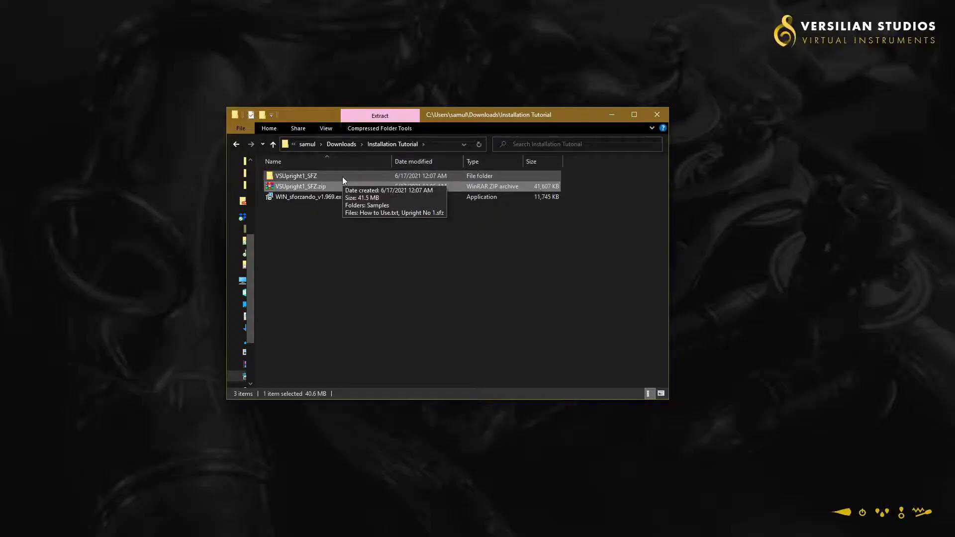
Step: Open the extracted VSUpright1_SFZ folder and read How to Use.txt, then close it
double_click(342, 177)
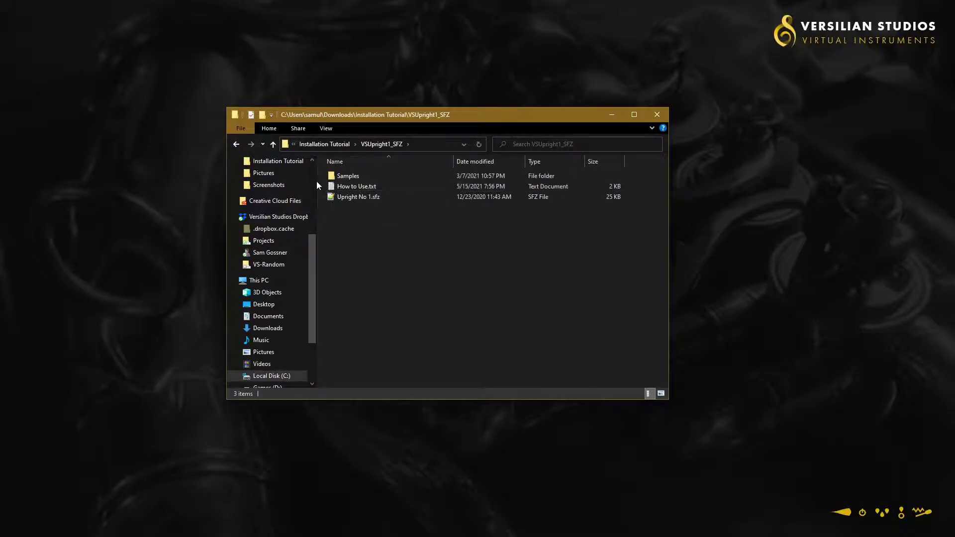
left_click_drag(316, 182, 164, 177)
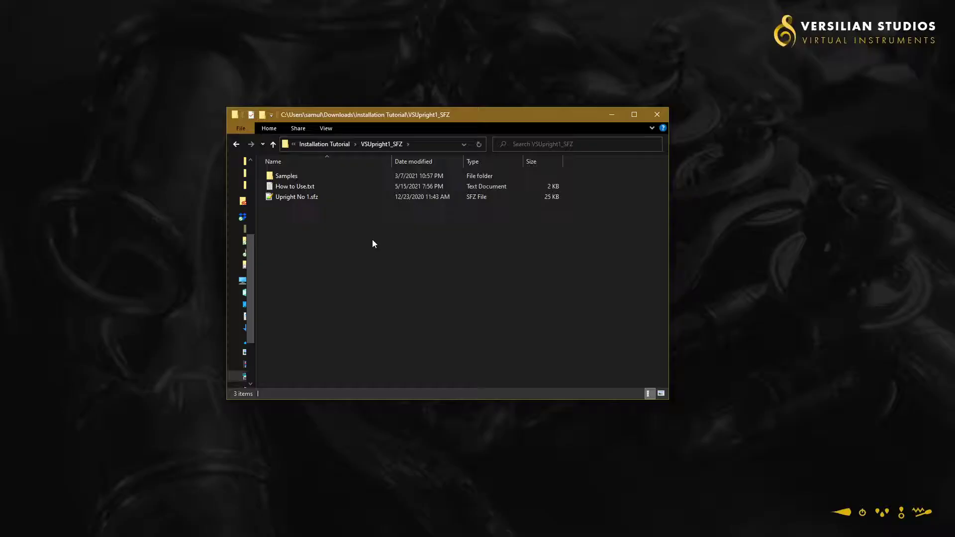
left_click(302, 176)
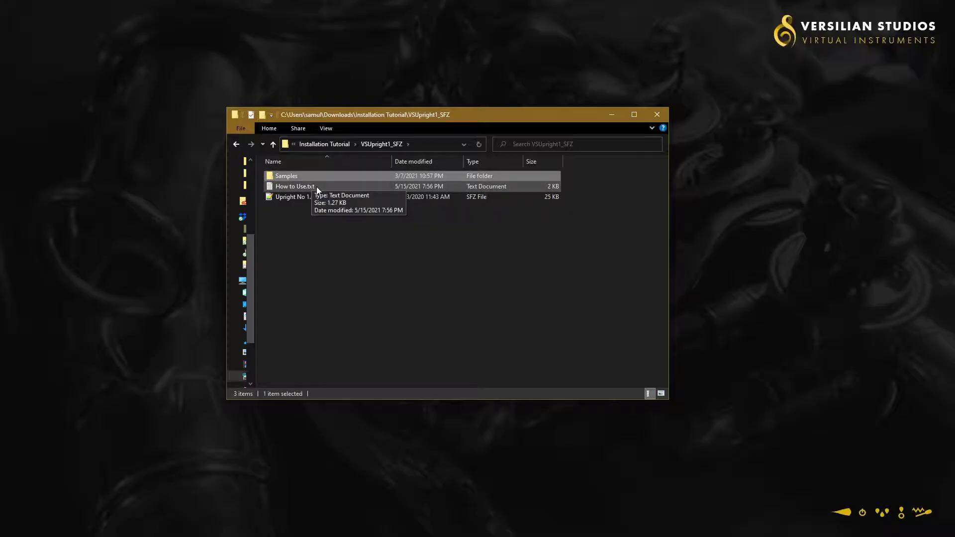
left_click(316, 186)
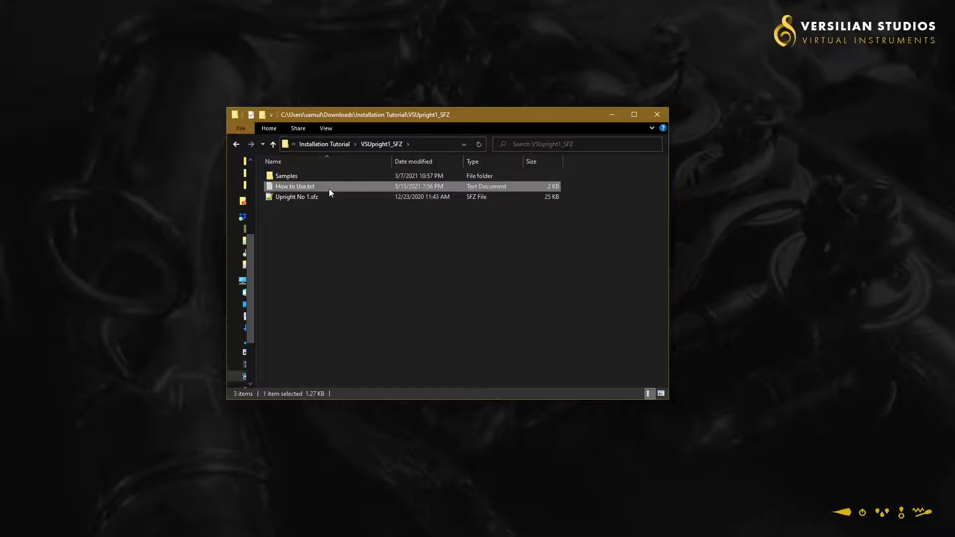
double_click(329, 189)
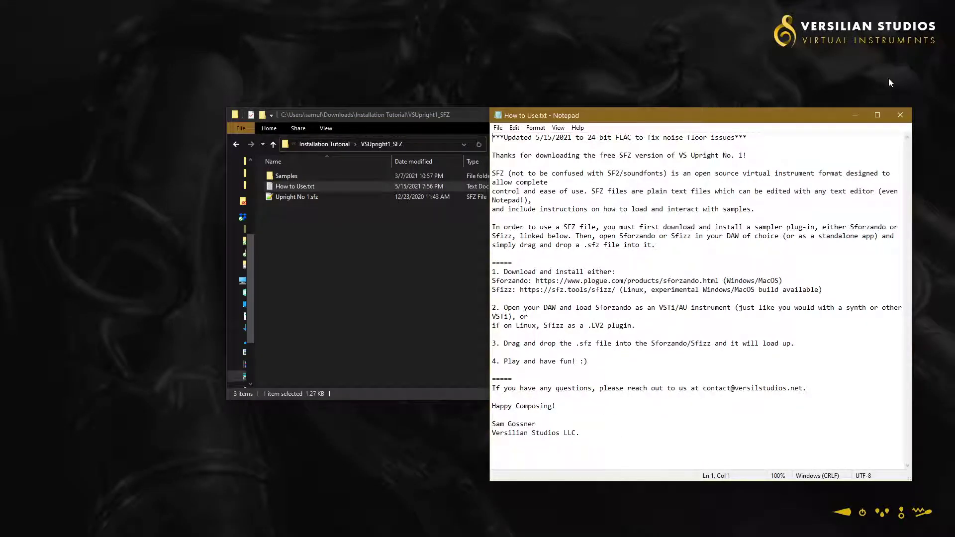
left_click(901, 115)
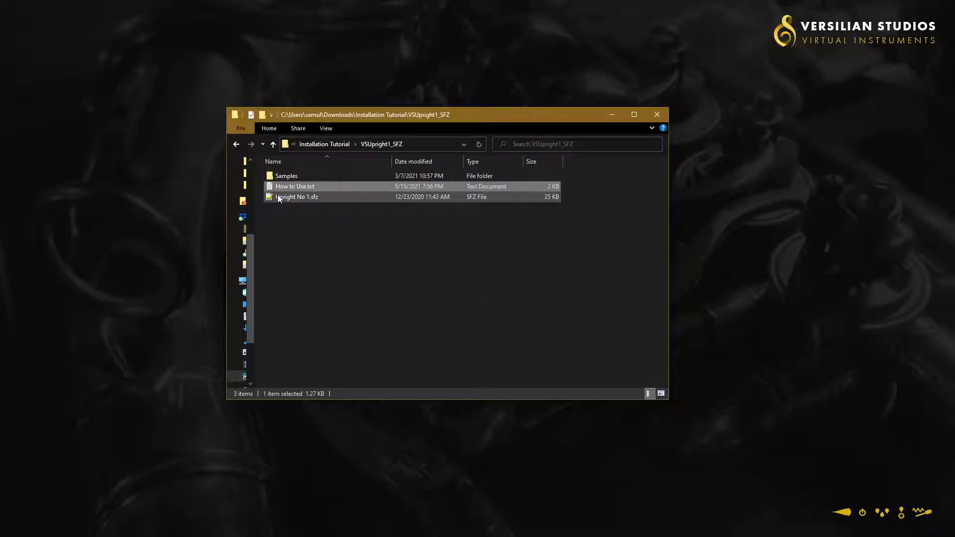
Step: Open Upright No 1.sfz and highlight its sample, lovel/hivel, lokey/hikey and pitch_keycenter lines
double_click(317, 196)
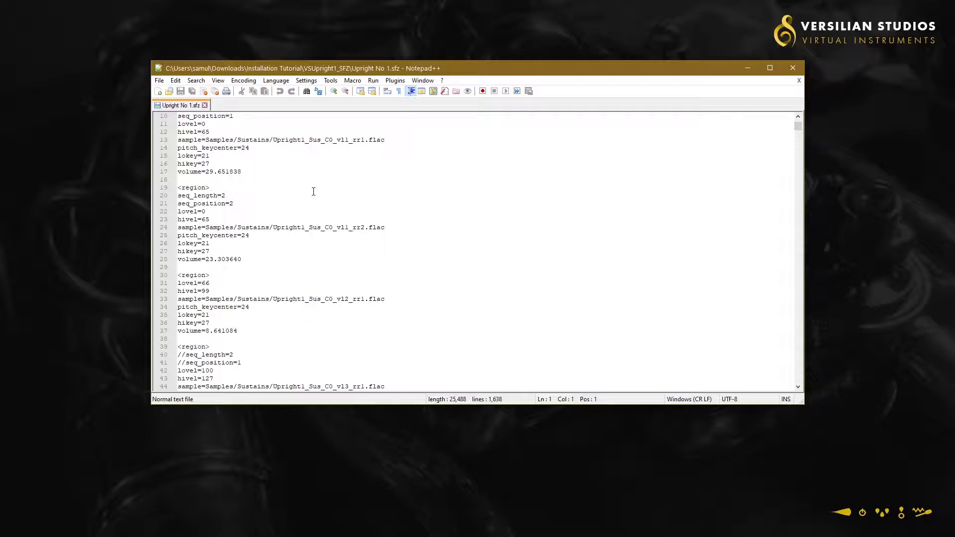
scroll(314, 192, "up", 3)
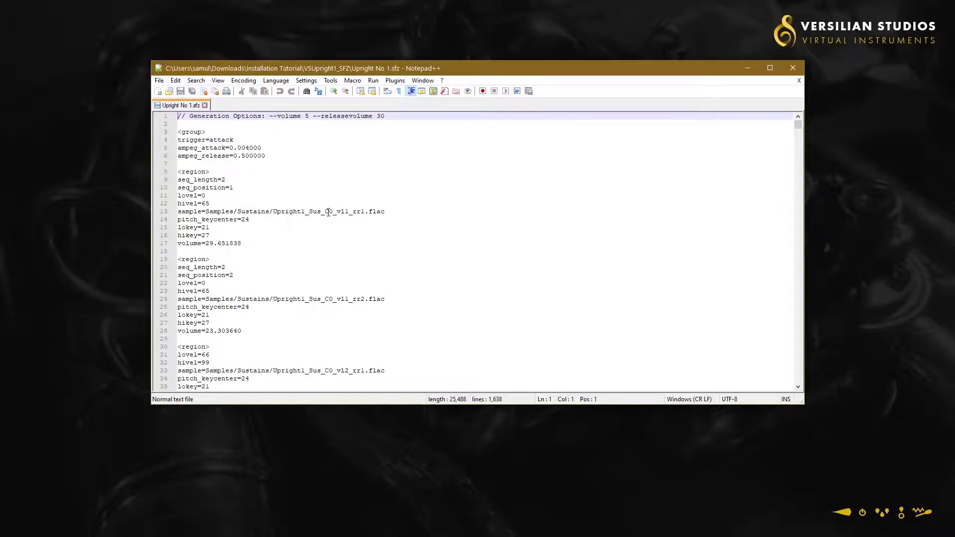
left_click_drag(396, 212, 175, 212)
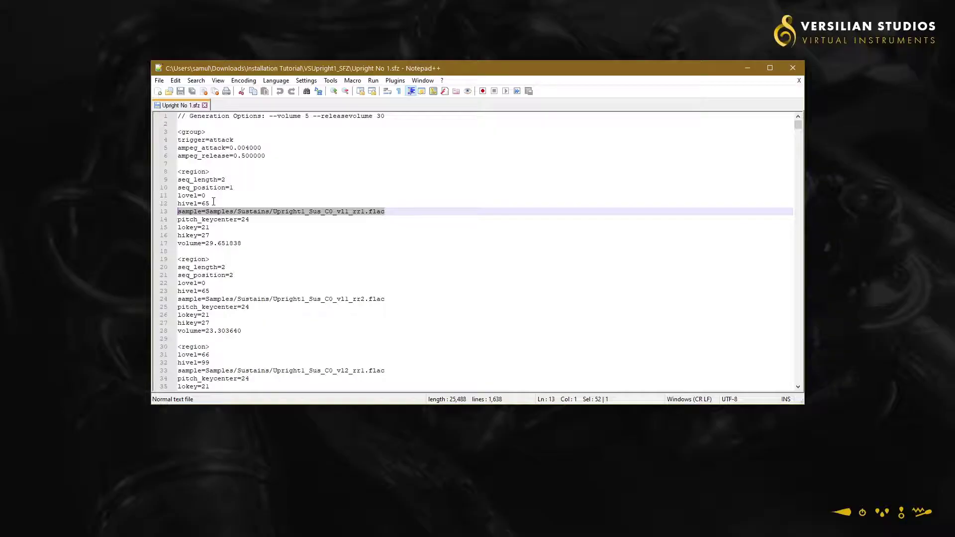
left_click_drag(219, 203, 178, 195)
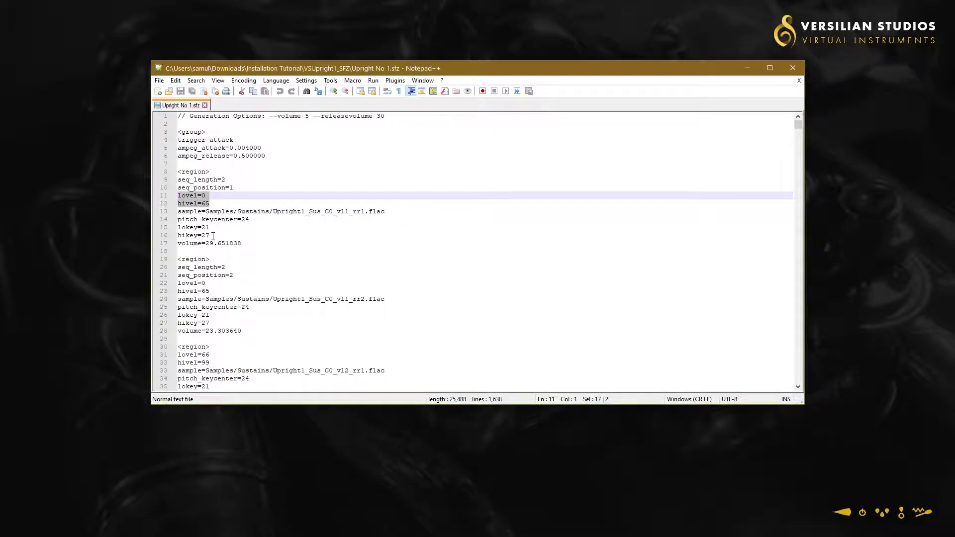
left_click_drag(213, 236, 157, 229)
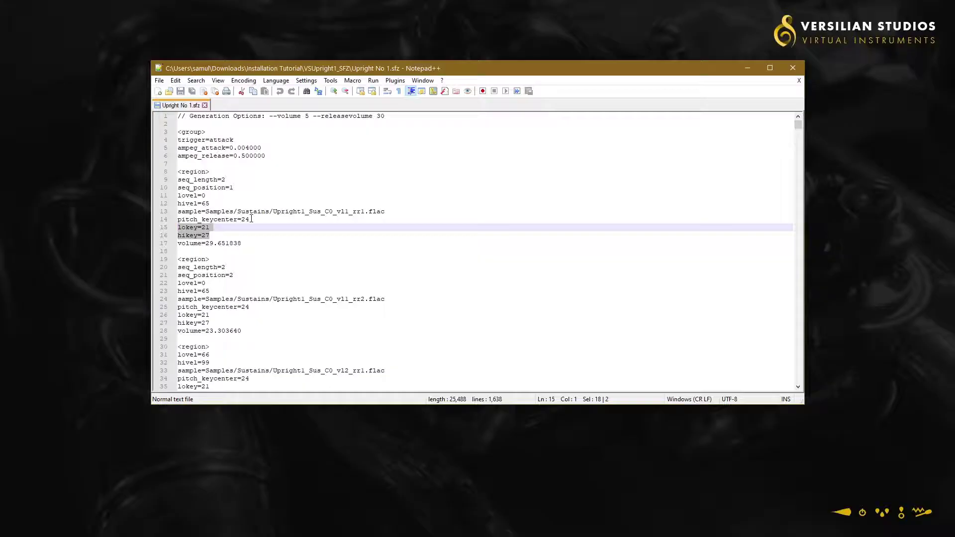
left_click_drag(250, 219, 178, 219)
Step: Scroll through the following region definitions, then close the Upright No 1.sfz tab
scroll(214, 219, "down", 4)
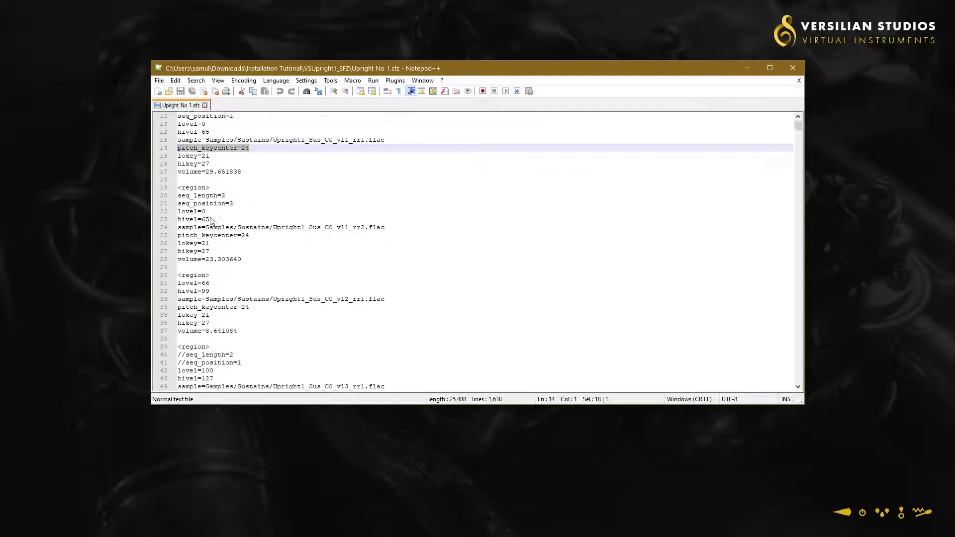
left_click(222, 213)
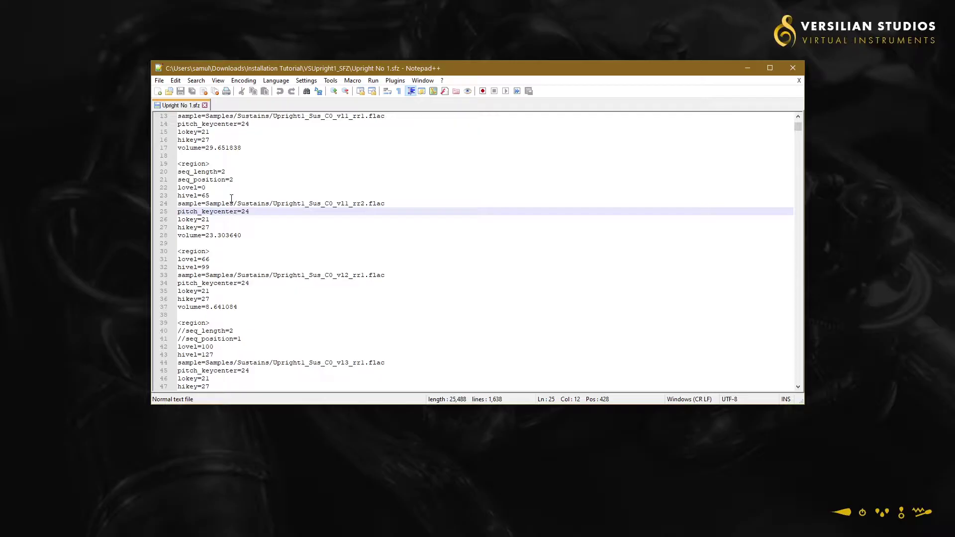
scroll(229, 204, "down", 20)
scroll(230, 199, "down", 14)
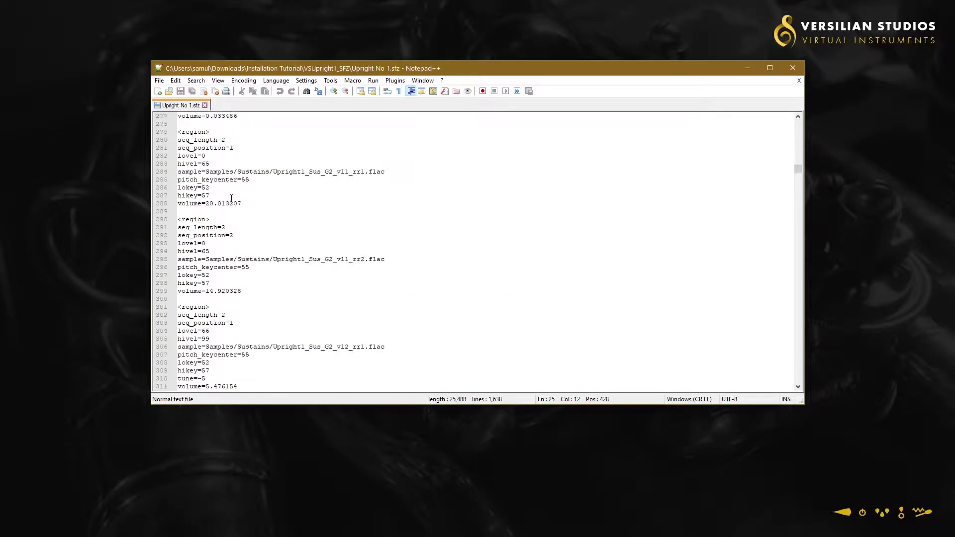
scroll(229, 201, "up", 20)
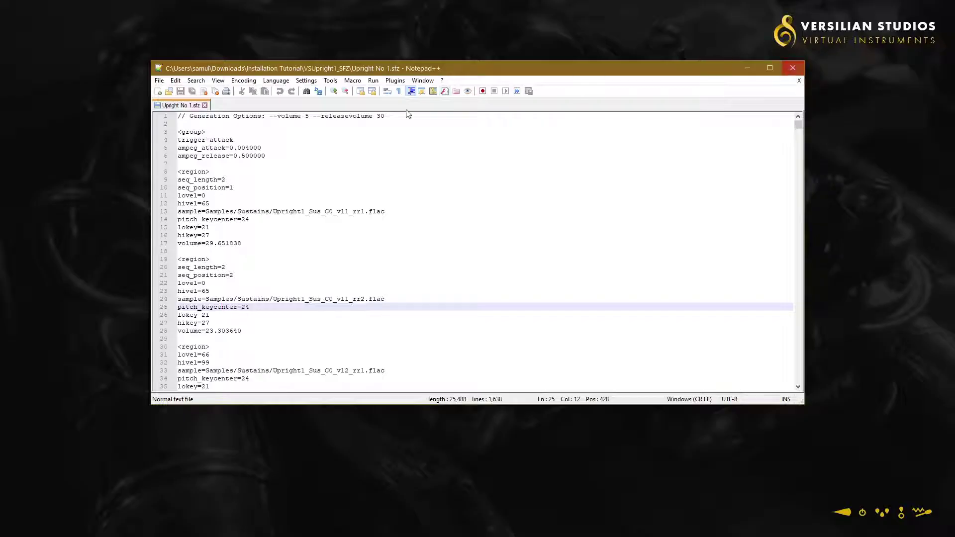
left_click(204, 105)
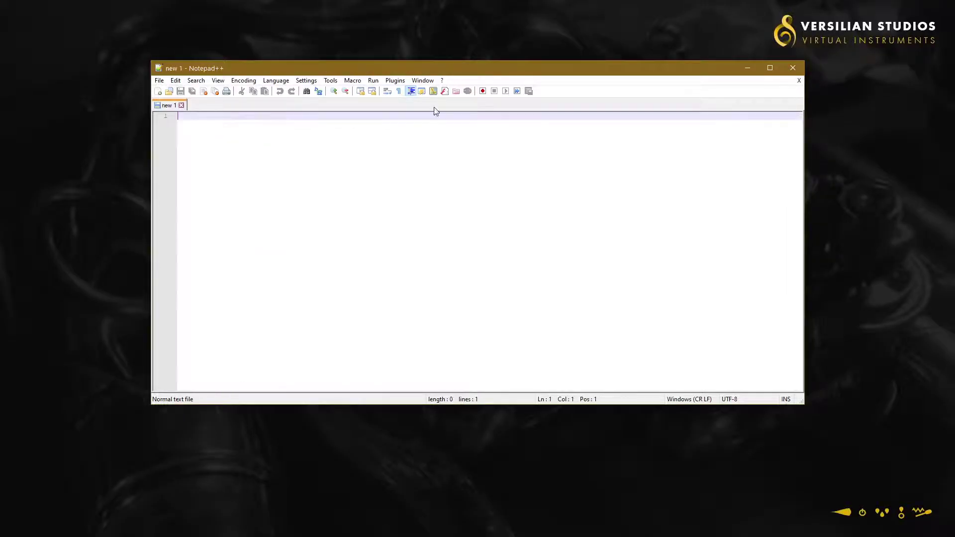
Step: Close Notepad++ and look inside the Samples folder
left_click(791, 69)
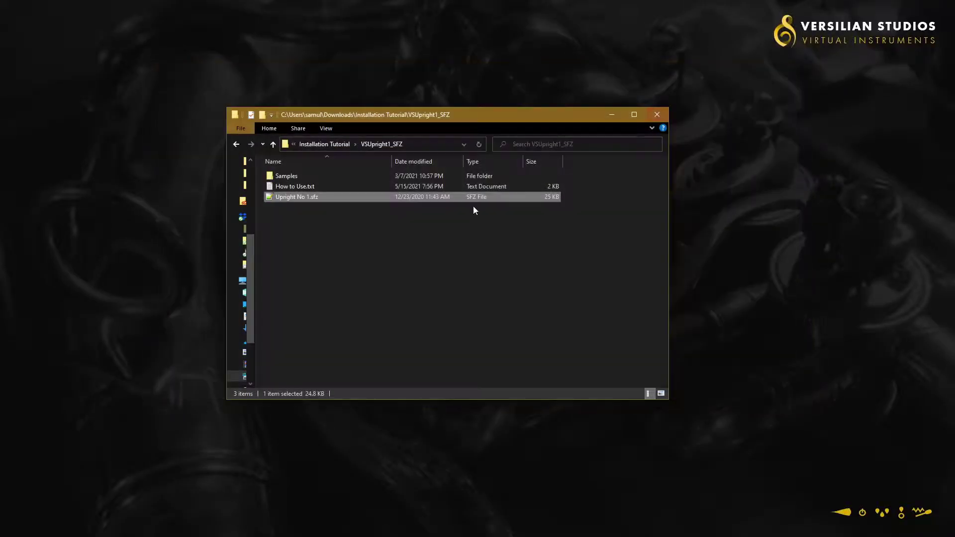
double_click(328, 175)
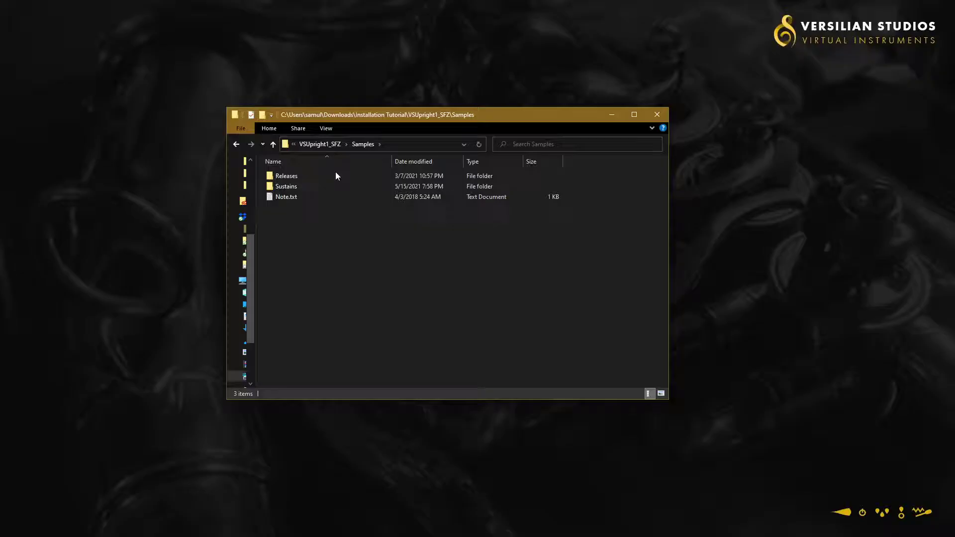
left_click(330, 145)
Step: Go back up to Installation Tutorial and move the Explorer window to the right
left_click(327, 235)
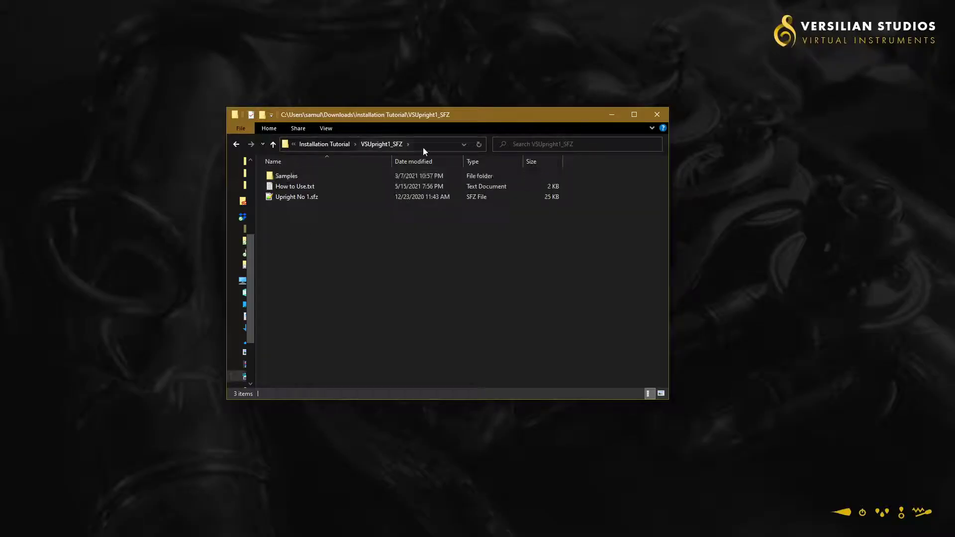
left_click_drag(369, 118, 512, 90)
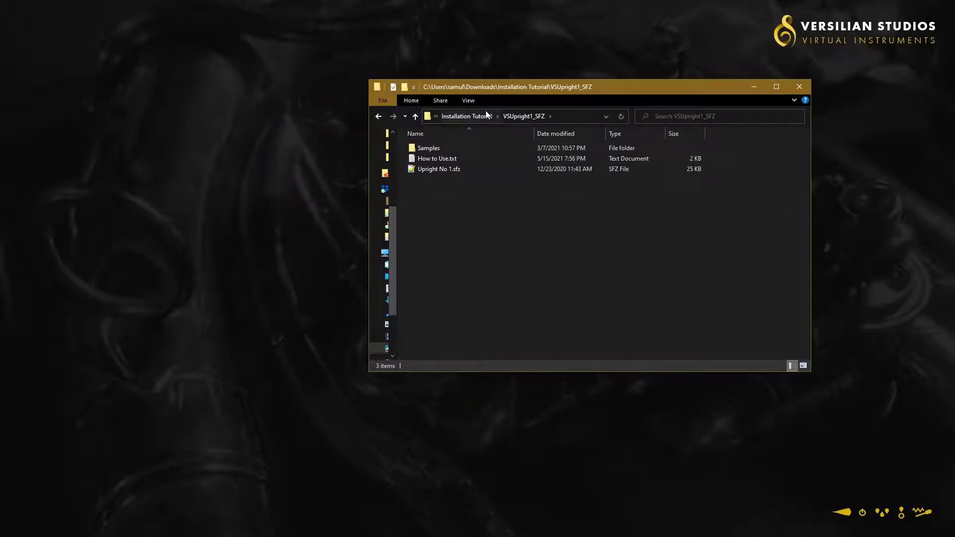
left_click(476, 121)
left_click_drag(451, 147, 575, 116)
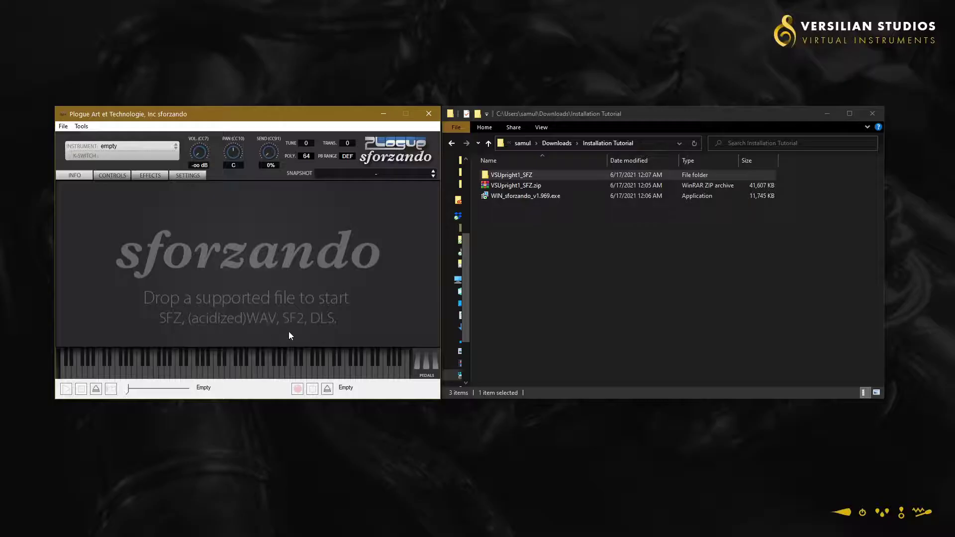
Step: Activate the Explorer window beside the empty sforzando player
left_click(610, 296)
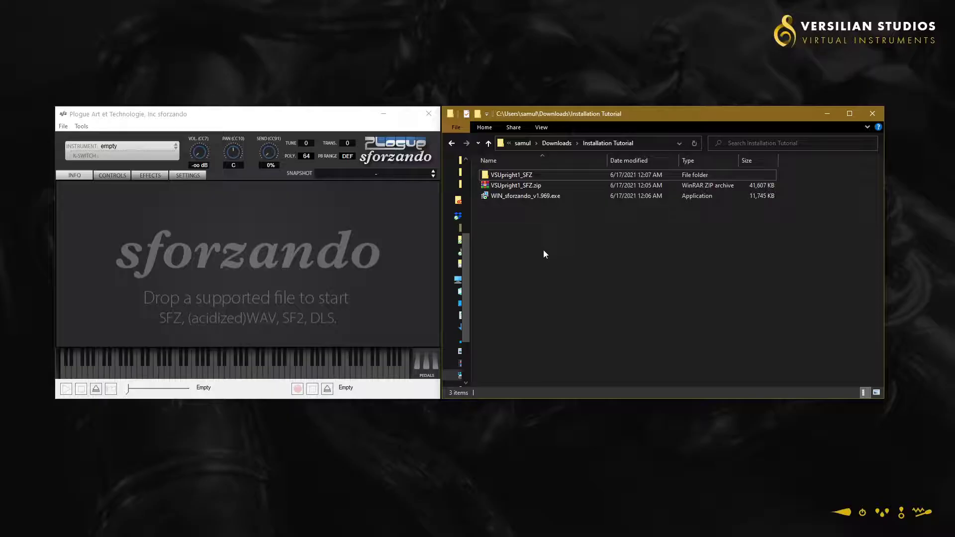
Step: Drag Upright No 1.sfz from VSUpright1_SFZ into sforzando and play a note to test it
double_click(544, 175)
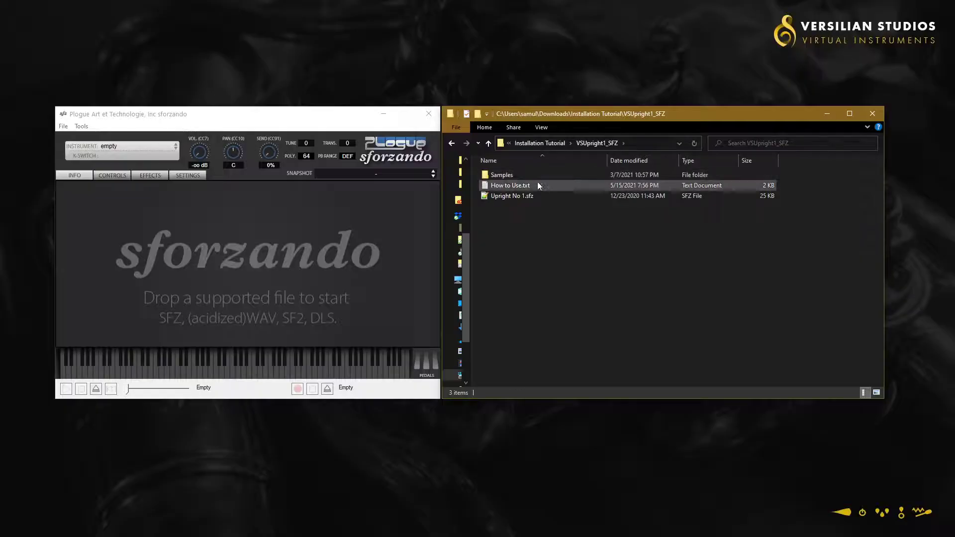
left_click(527, 196)
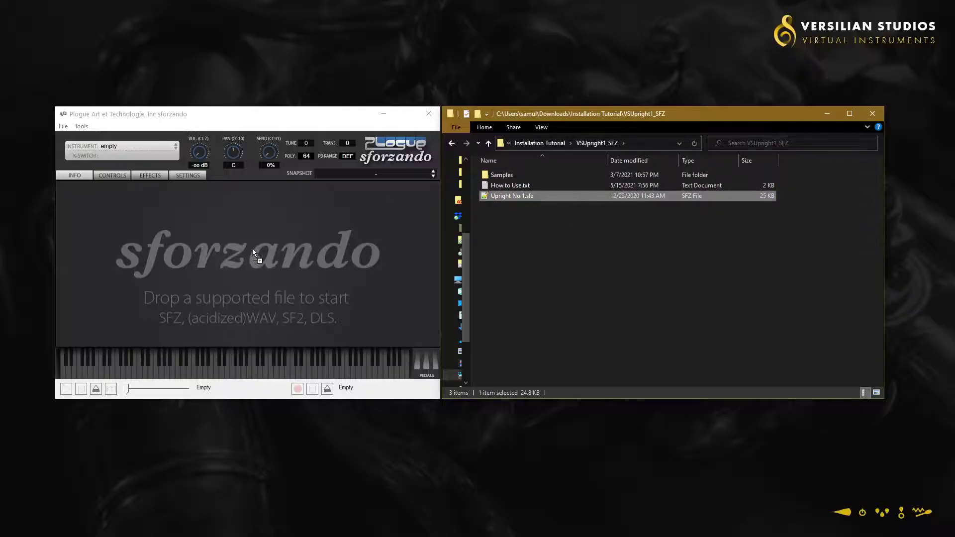
left_click_drag(271, 268, 547, 193)
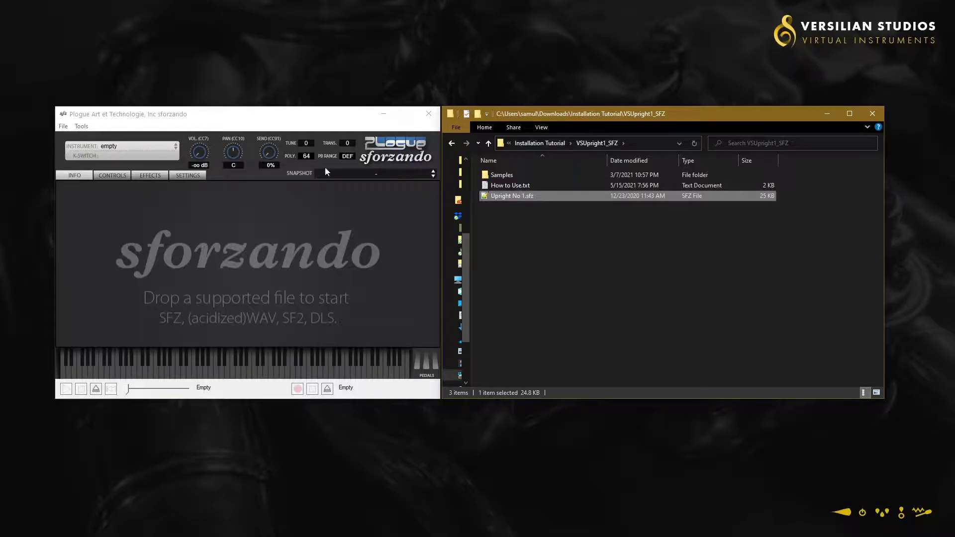
left_click(115, 146)
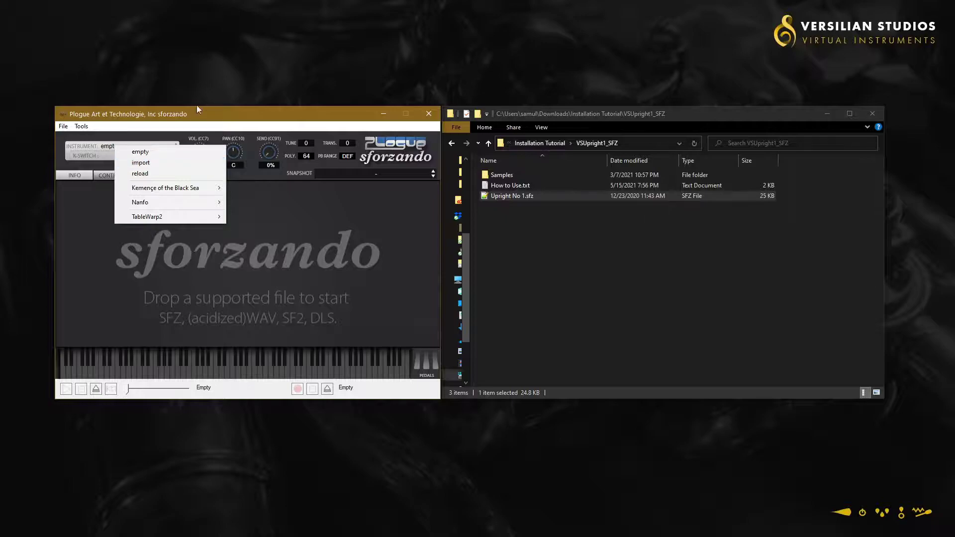
left_click(573, 114)
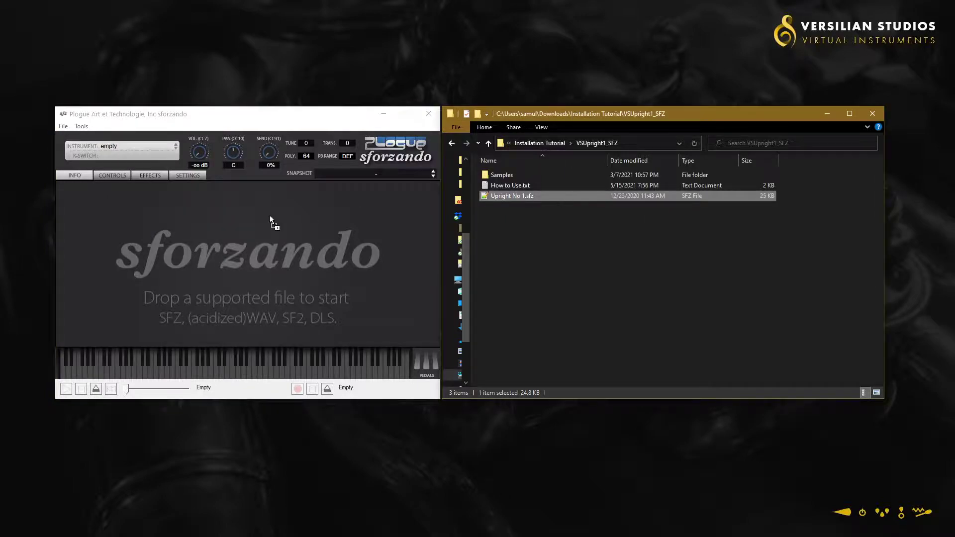
left_click_drag(205, 223, 206, 223)
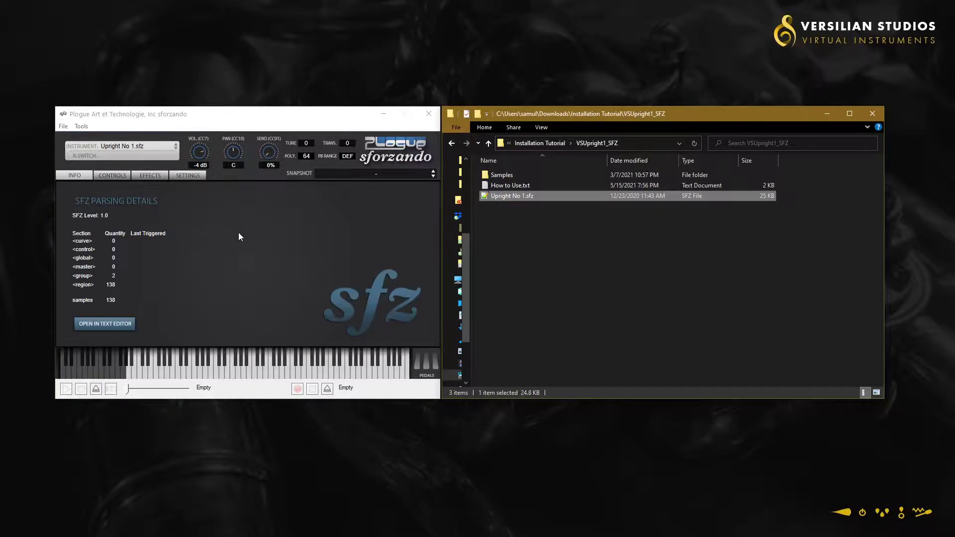
left_click(271, 246)
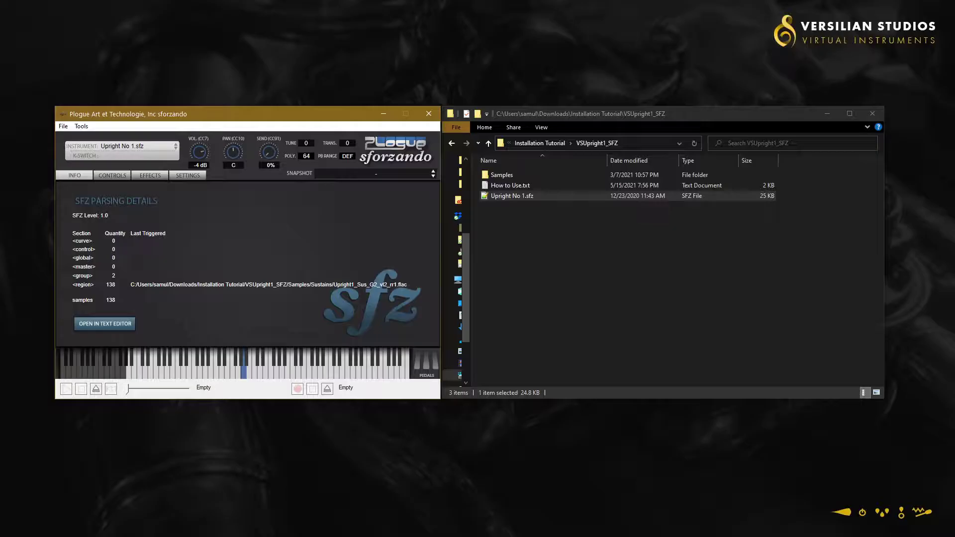
Step: Review the audio and MIDI device preferences, then reset the VOL knob from -4 dB to 0 dB
left_click(81, 126)
left_click(89, 136)
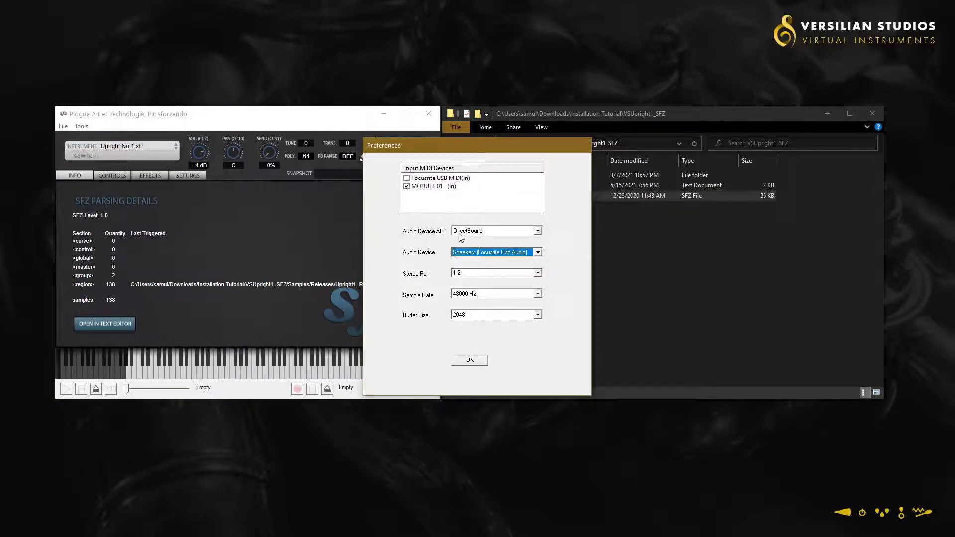
left_click(466, 362)
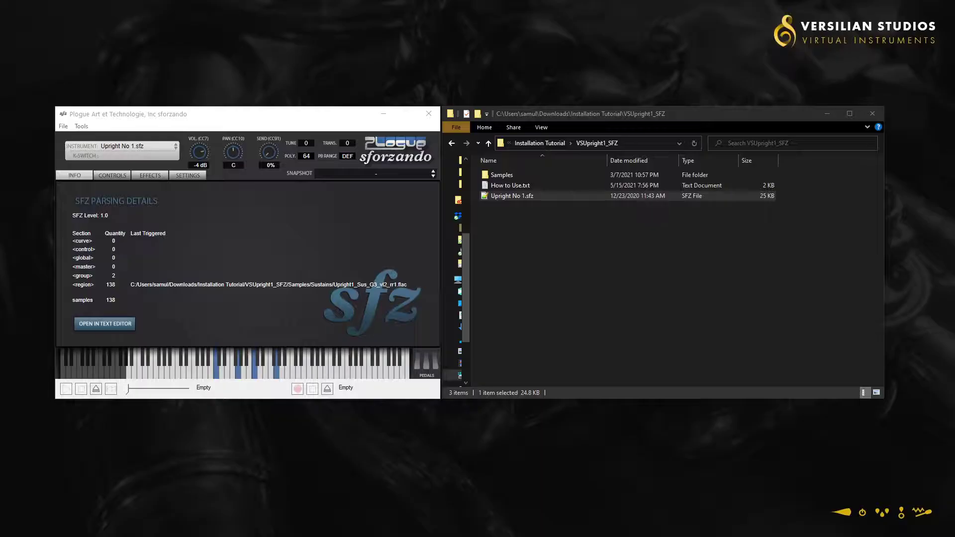
left_click(202, 156)
double_click(202, 156)
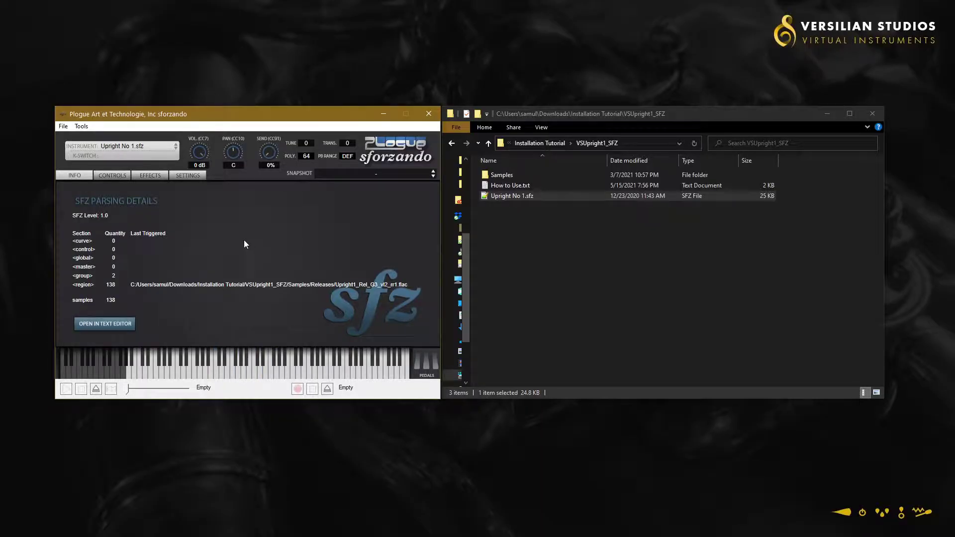
Step: Browse the EFFECTS tab's FX Type list, then view the MIDI controller assignments page
left_click(150, 175)
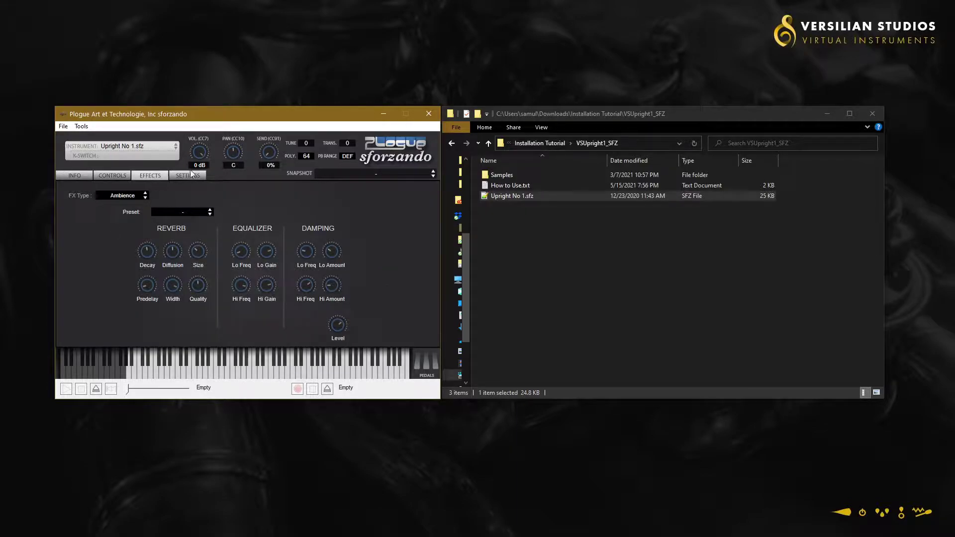
left_click(134, 196)
left_click(281, 197)
left_click(131, 197)
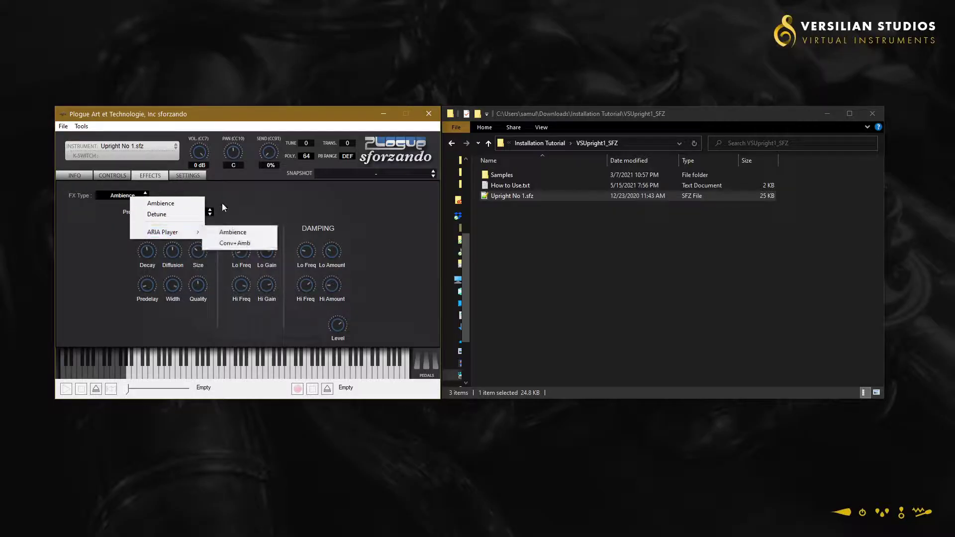
left_click(242, 196)
left_click(110, 174)
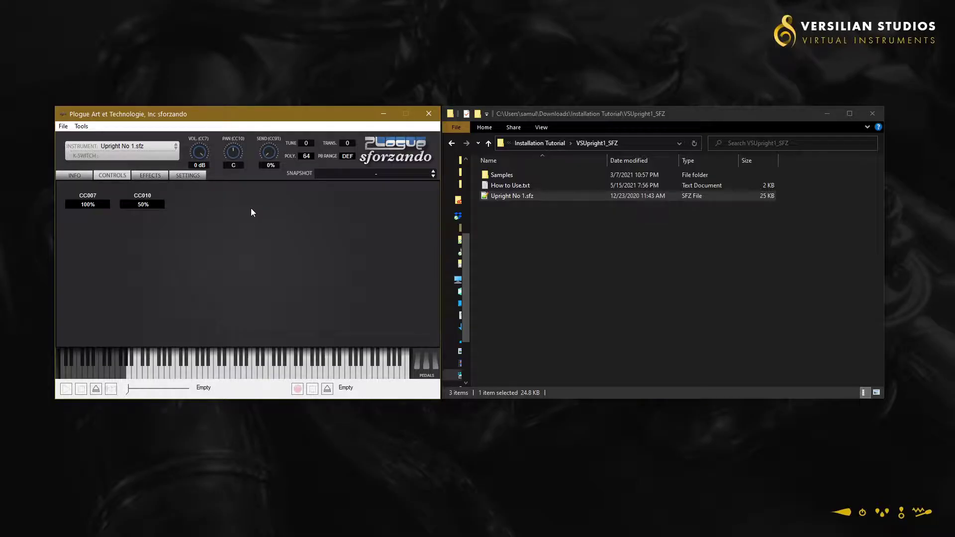
Step: Recheck the FX Type list, then show SETTINGS with 512 MB engine RAM, 48000 sample rate, 440 tuning
left_click(157, 175)
left_click(130, 196)
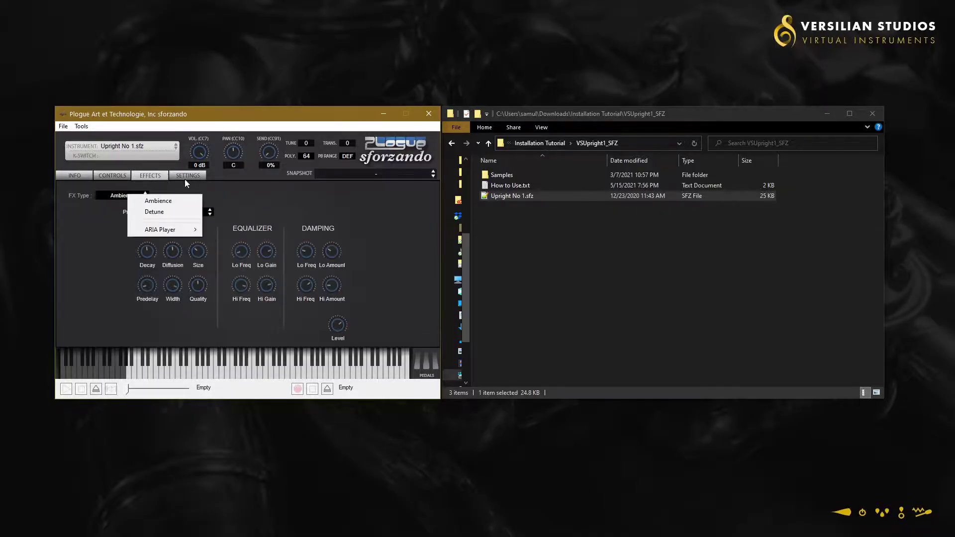
left_click(250, 193)
left_click(124, 177)
left_click(189, 174)
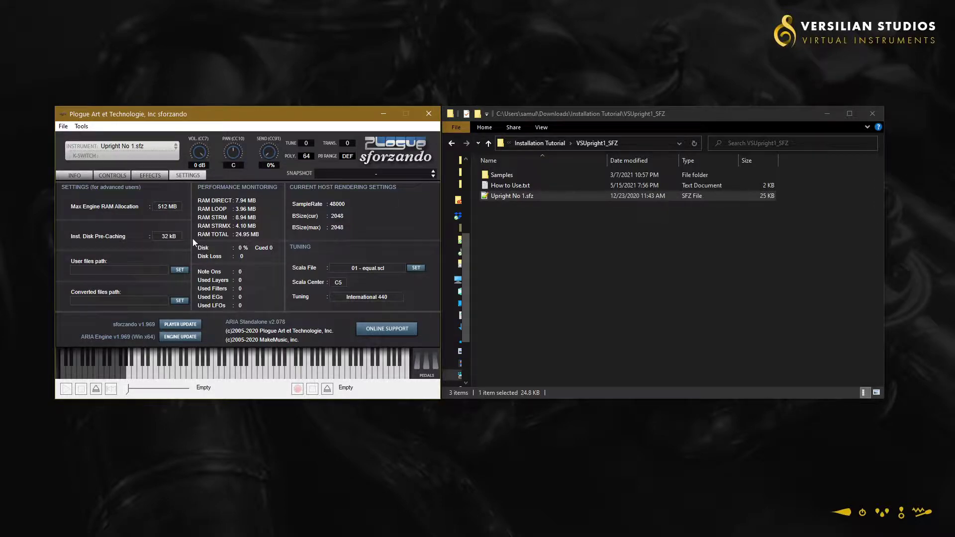
Step: Show the INFO tab's SFZ parsing details for Upright No 1.sfz: 138 regions, 138 samples
left_click(69, 174)
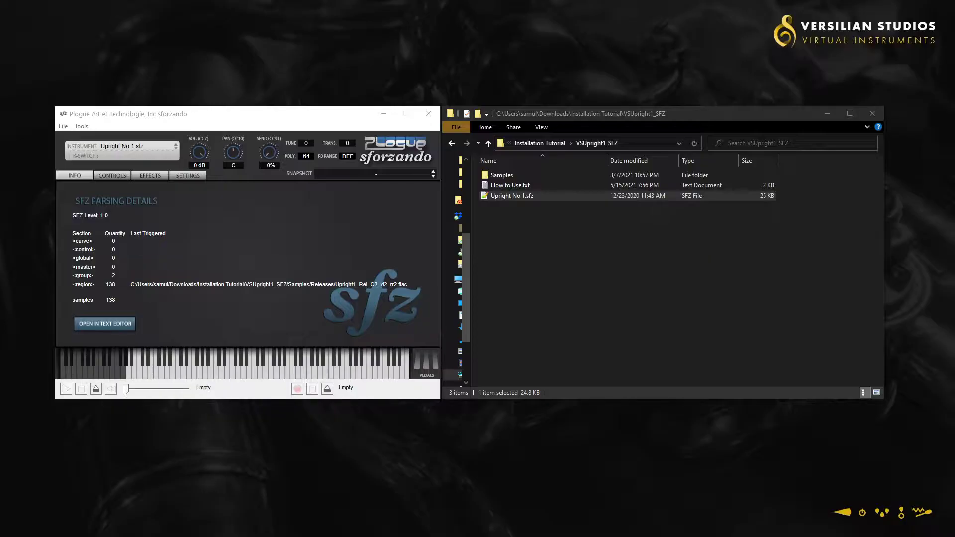
Step: Load VSCO-2-CE's ContrabassPizz.sfz into sforzando from the VSCO-2-CE folder window
left_click_drag(0, 145, 595, 123)
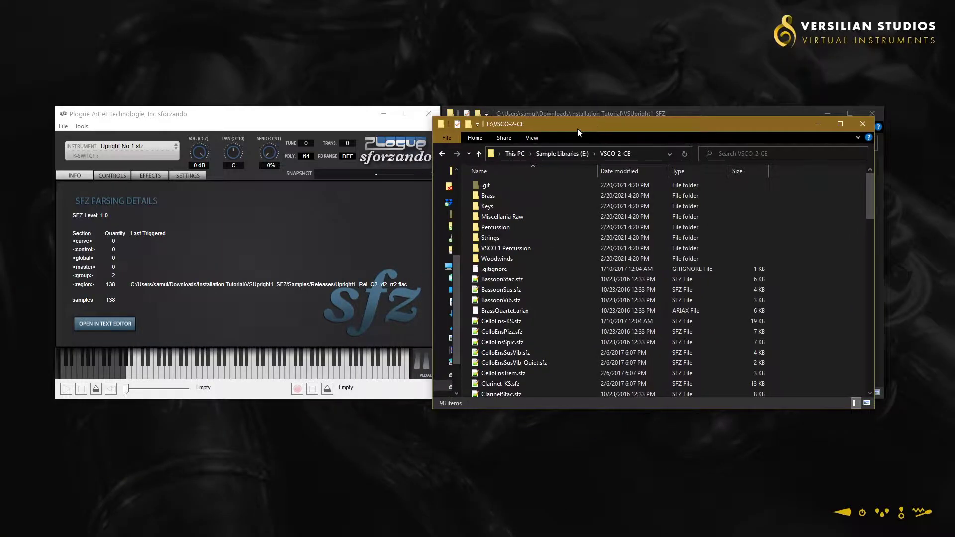
scroll(534, 263, "down", 9)
scroll(535, 276, "down", 8)
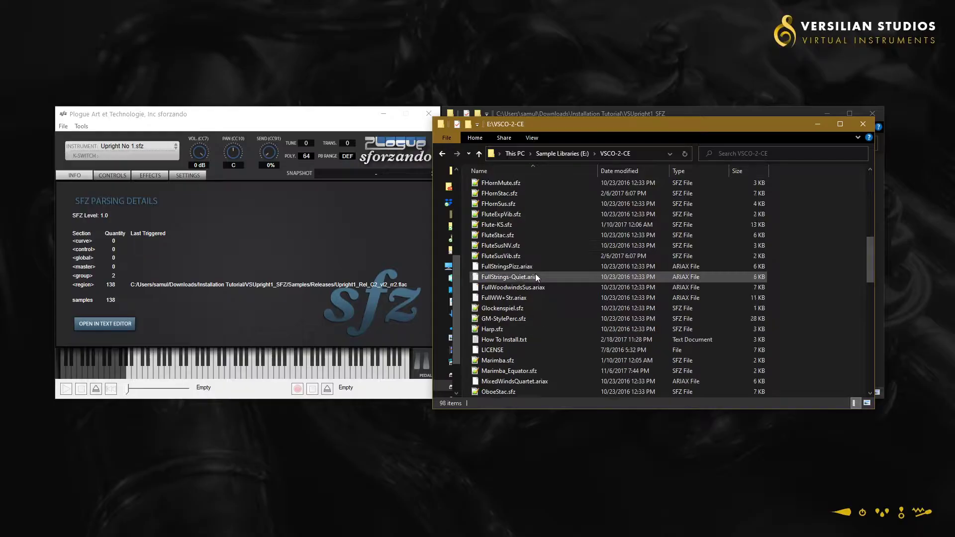
scroll(546, 298, "up", 7)
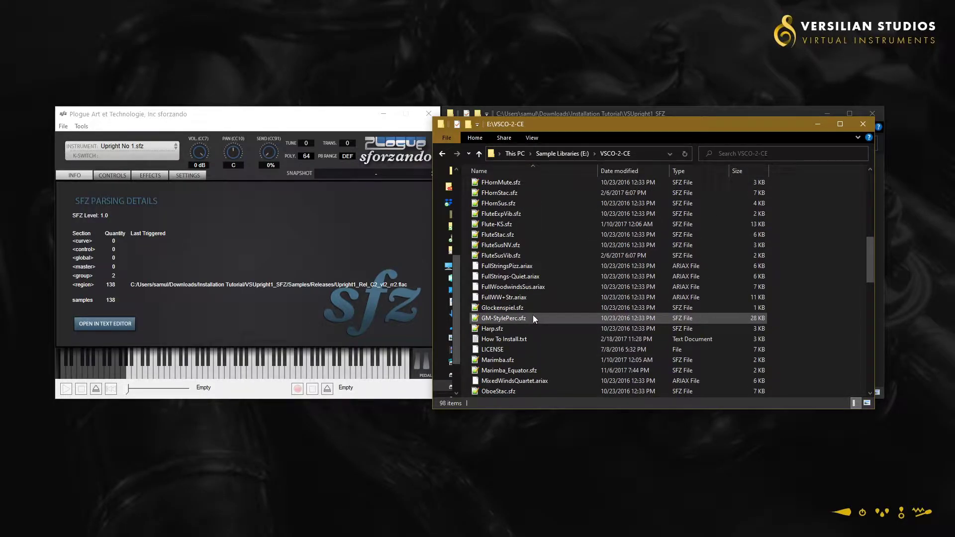
scroll(535, 313, "up", 3)
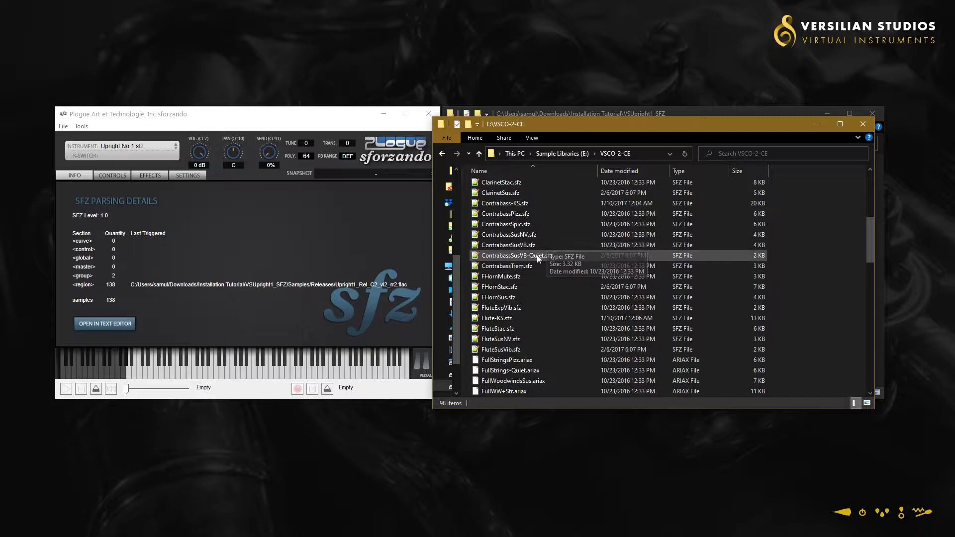
left_click(537, 223)
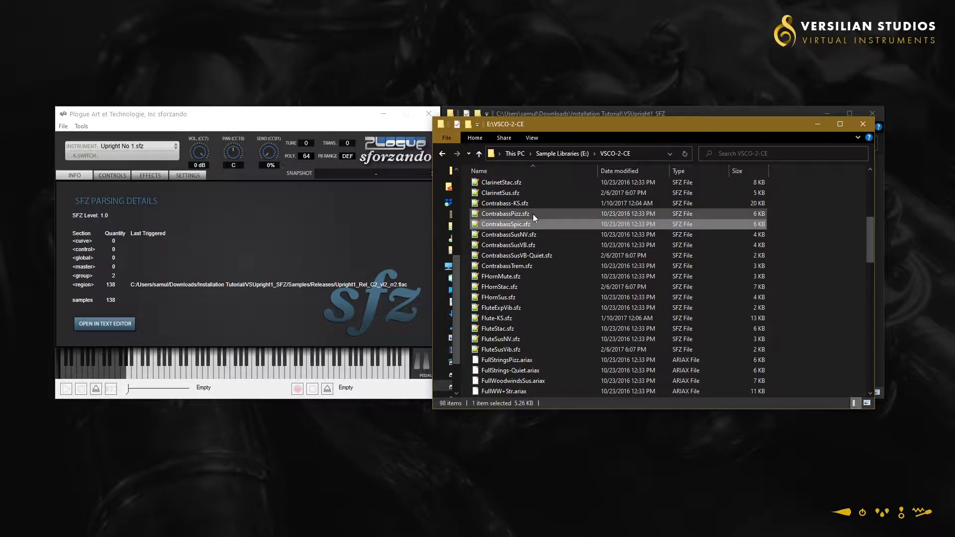
left_click(532, 214)
left_click_drag(273, 241, 240, 251)
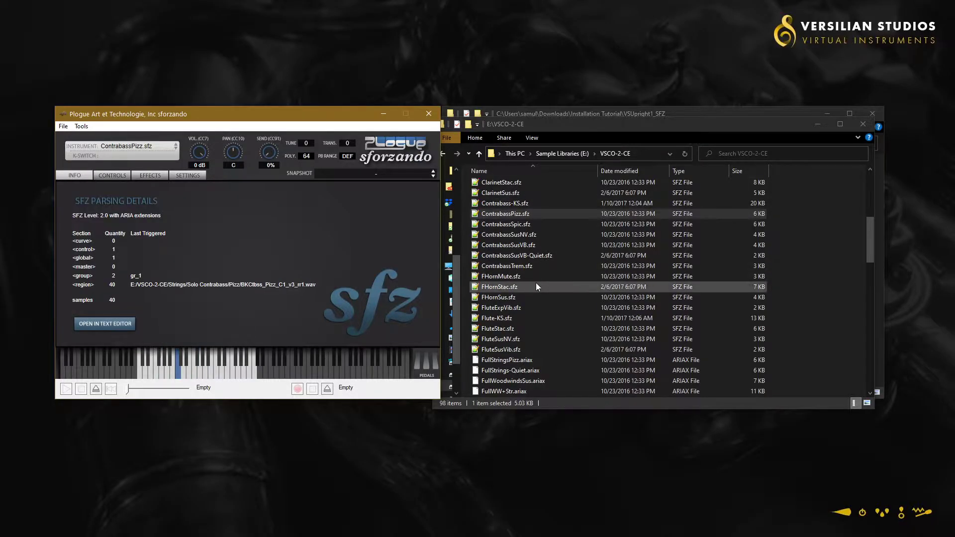
Step: Load FHornStac.sfz into sforzando, reporting 55 regions and 54 samples, and bring up the Zithers folder
left_click_drag(517, 286, 162, 221)
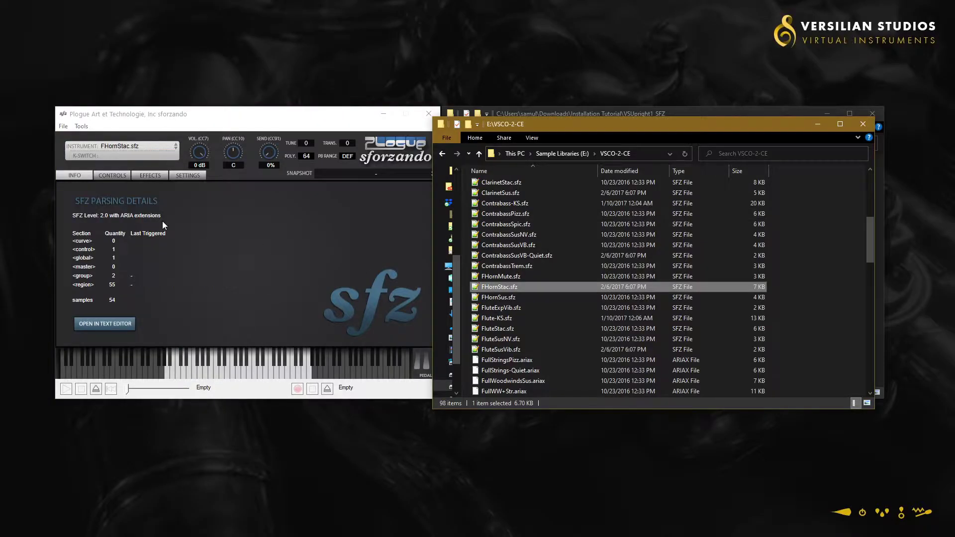
left_click(275, 256)
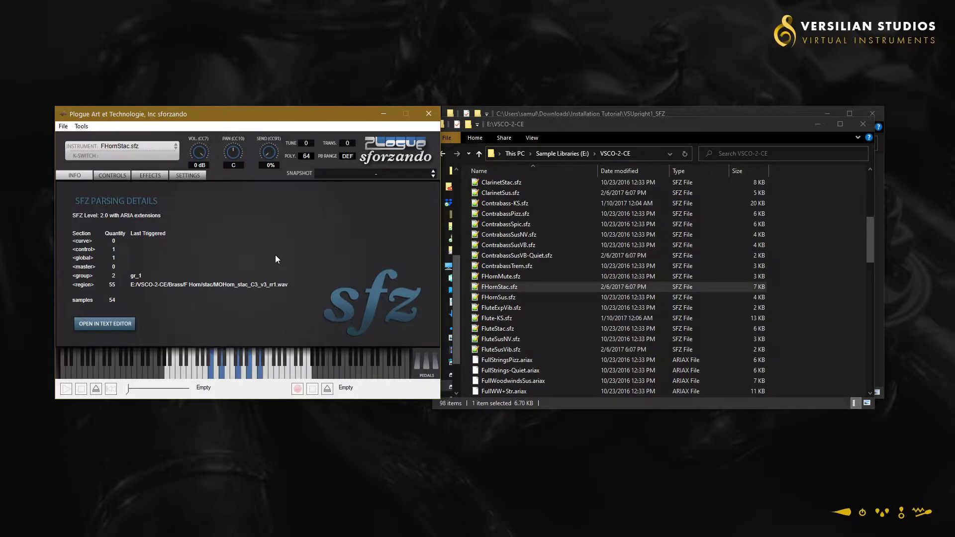
scroll(577, 243, "down", 8)
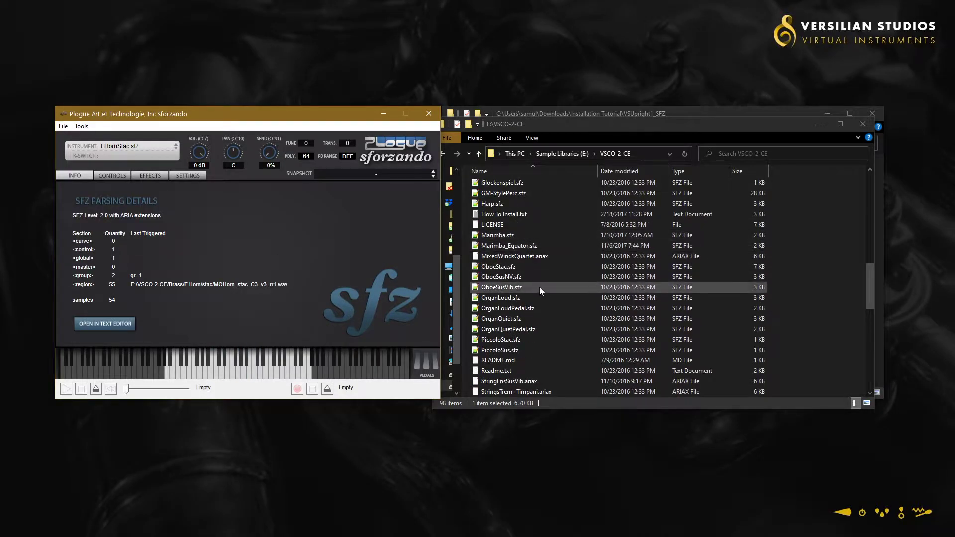
left_click(527, 269)
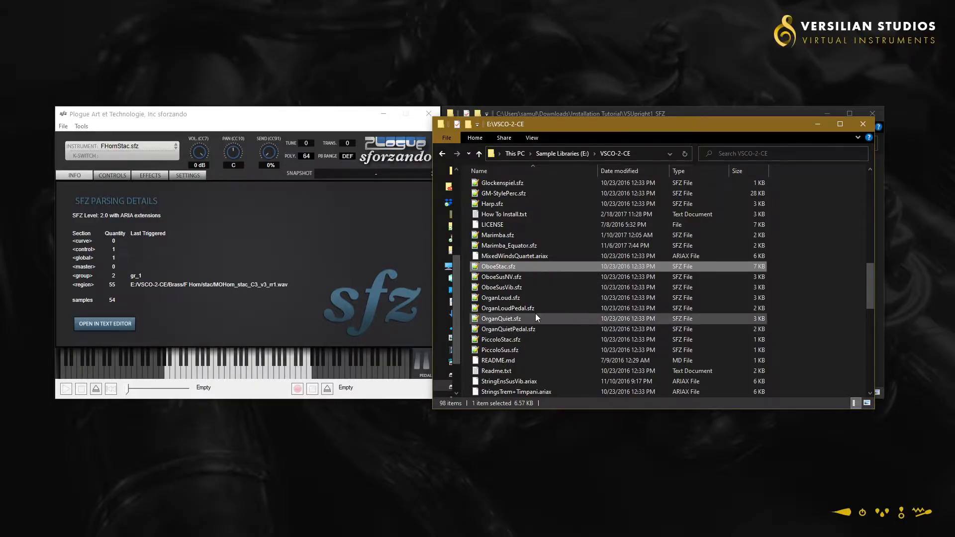
scroll(527, 333, "up", 4)
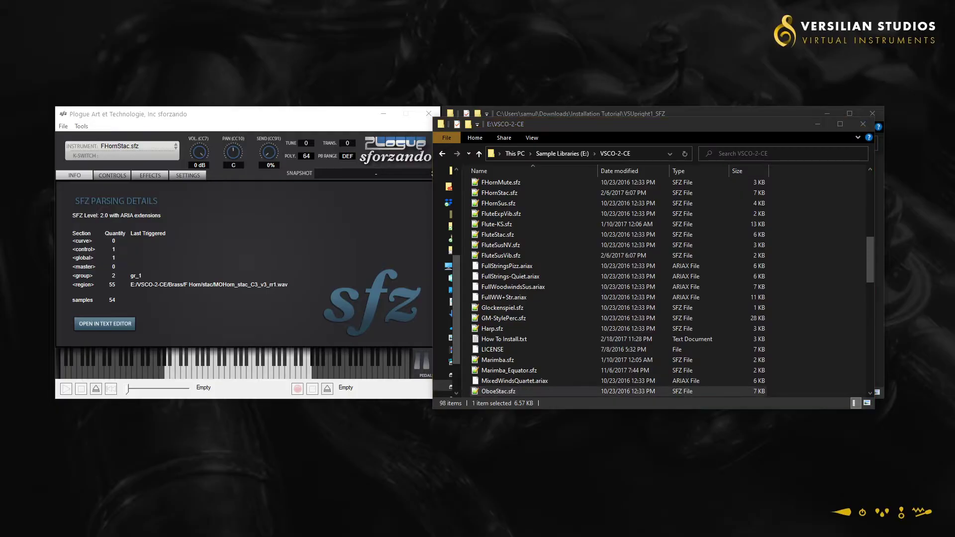
left_click_drag(701, 136, 535, 142)
Step: Load Grand Piano, Steinway B.sfz from the VCSL Zithers folder into sforzando
scroll(575, 244, "up", 3)
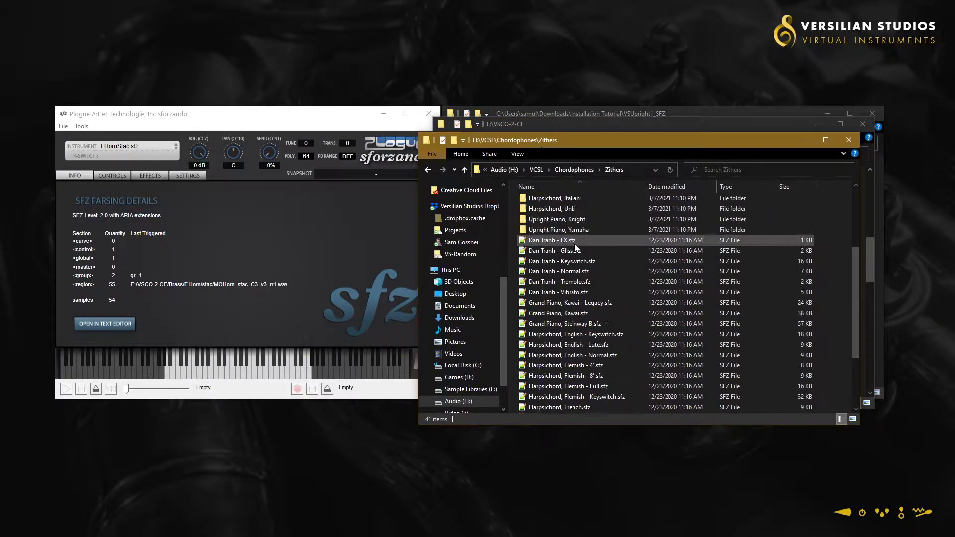
scroll(589, 259, "down", 3)
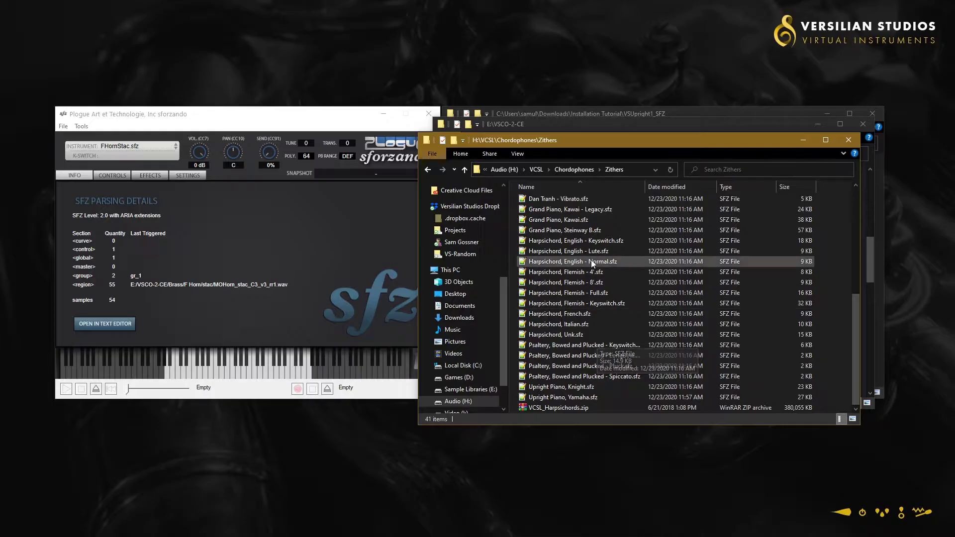
scroll(587, 271, "up", 1)
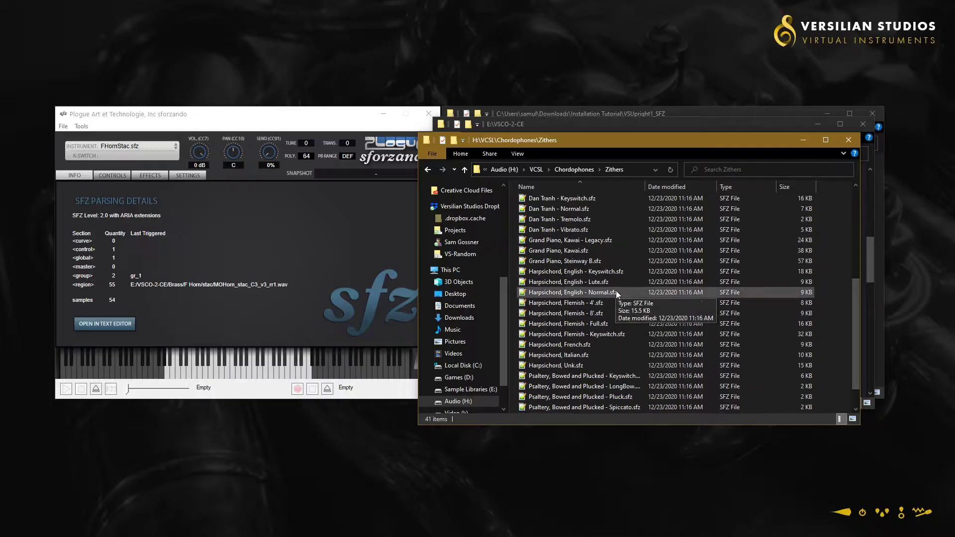
left_click(579, 282)
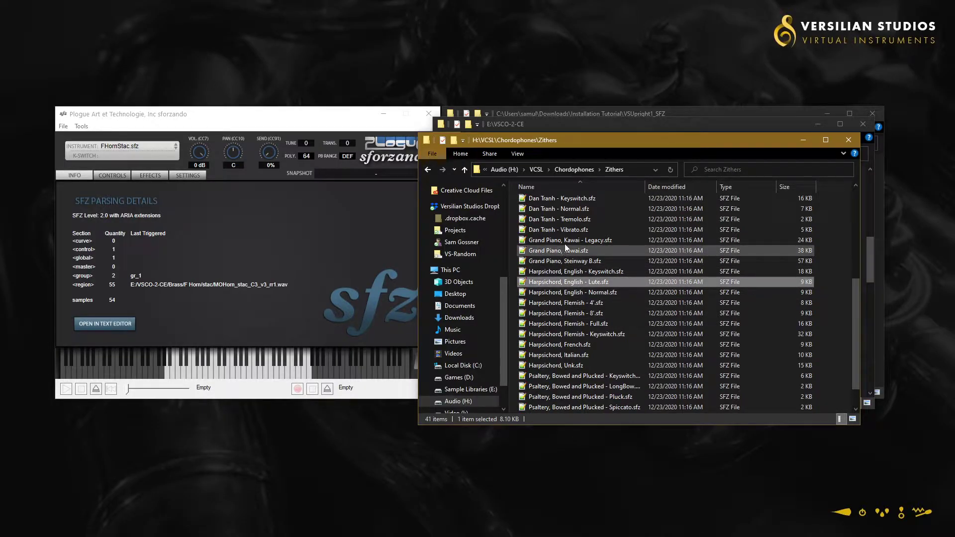
left_click_drag(577, 260, 195, 243)
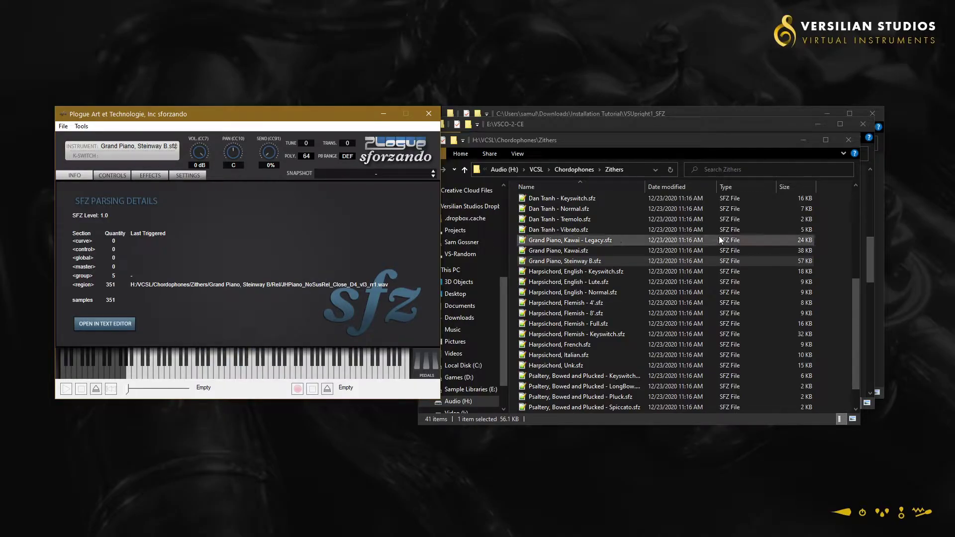
Step: Load Harpsichord, Flemish - 8'.sfz into sforzando, reporting 2 groups, 56 regions and 56 samples
left_click(575, 313)
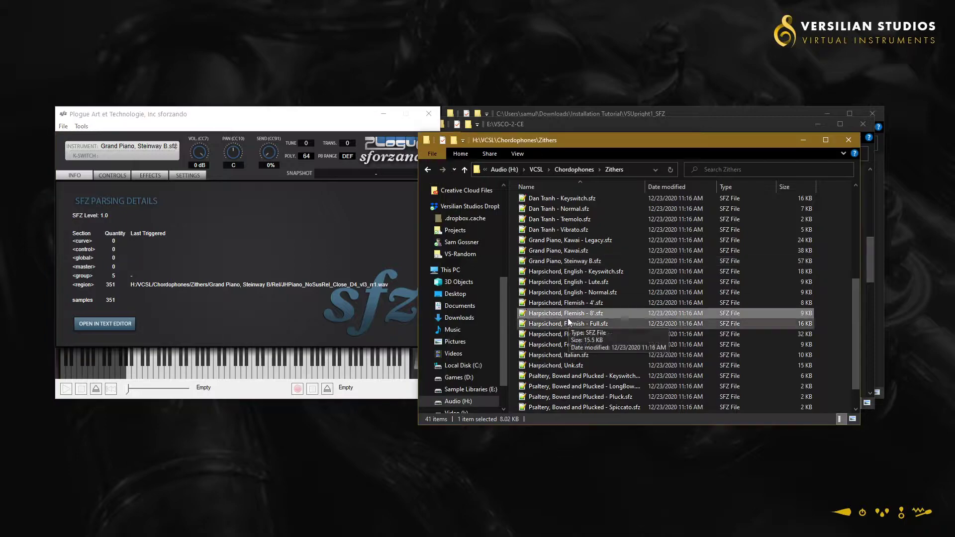
left_click_drag(479, 294, 193, 267)
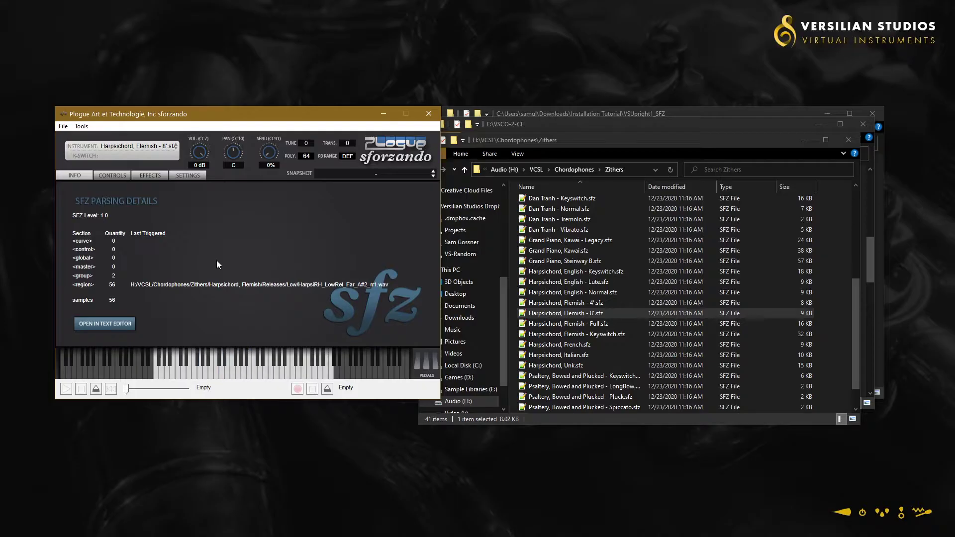
left_click(548, 127)
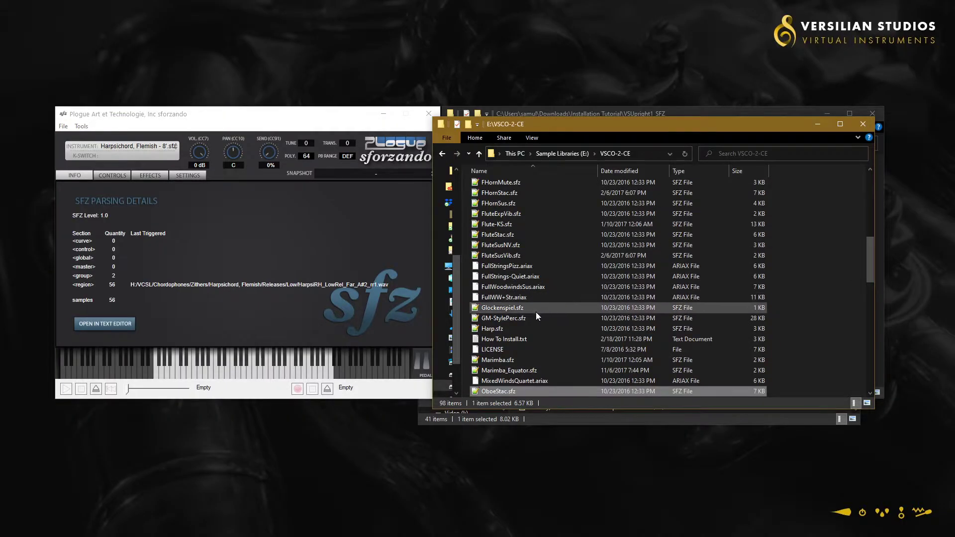
Step: Load VSCO-2-CE's CelloEnsPizz.sfz into sforzando, giving 52 regions and 52 samples
scroll(530, 319, "up", 15)
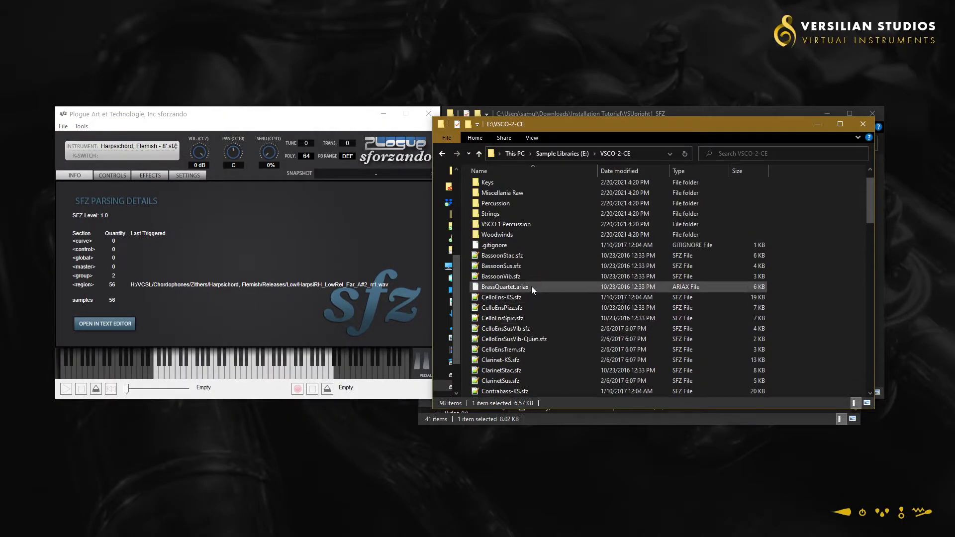
scroll(532, 285, "down", 2)
scroll(519, 245, "up", 1)
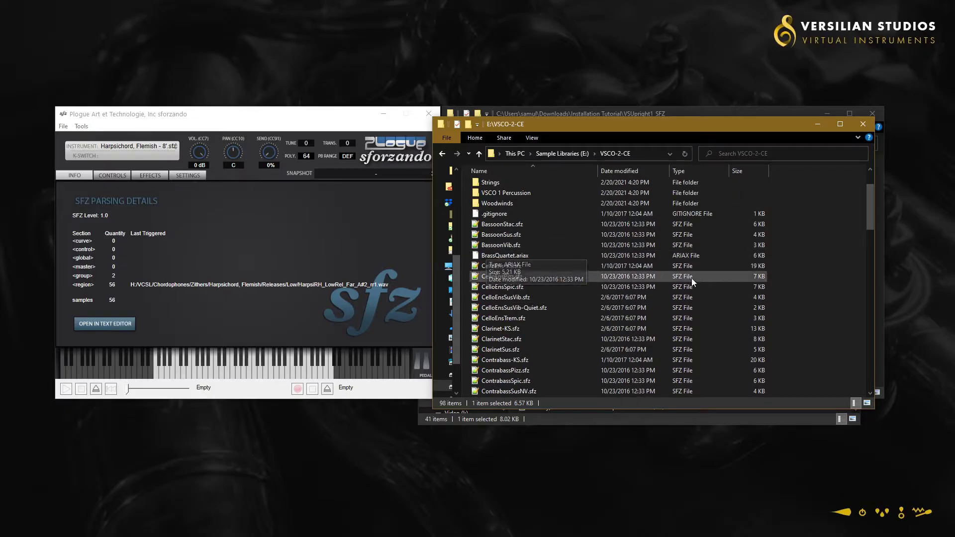
left_click(244, 246)
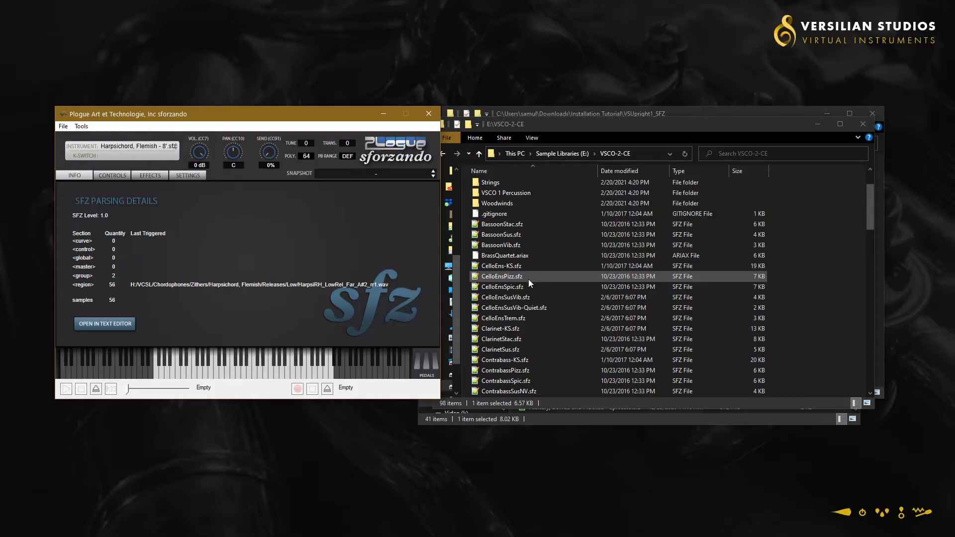
left_click_drag(529, 279, 274, 258)
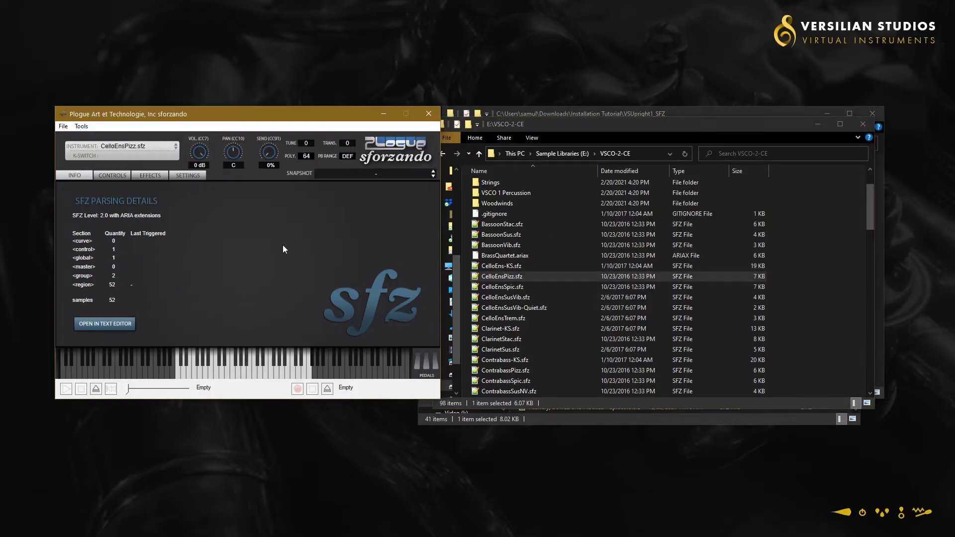